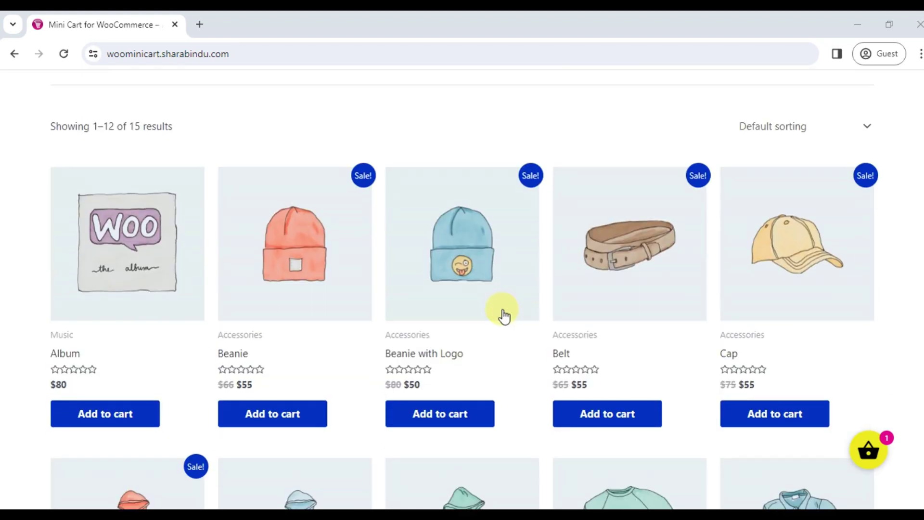
Add the Beanie with Logo to the cart and close the side cart
left_click(444, 417)
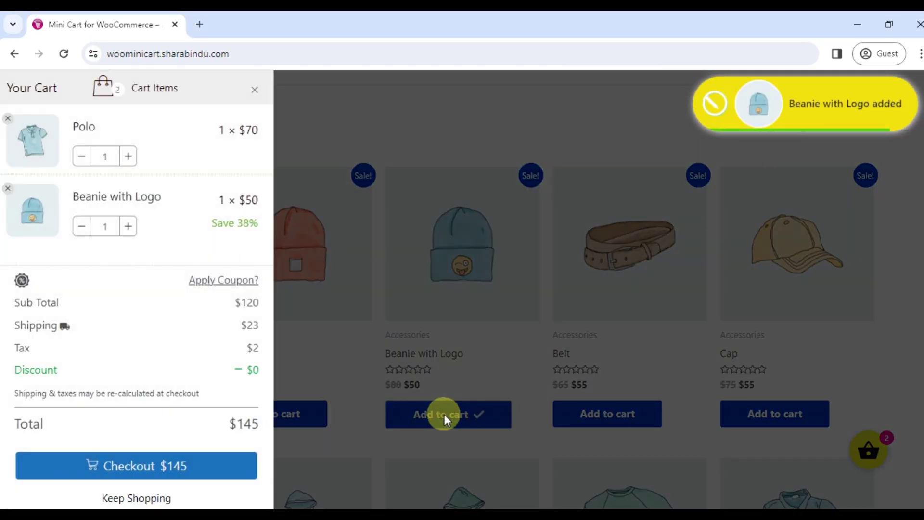
left_click(666, 449)
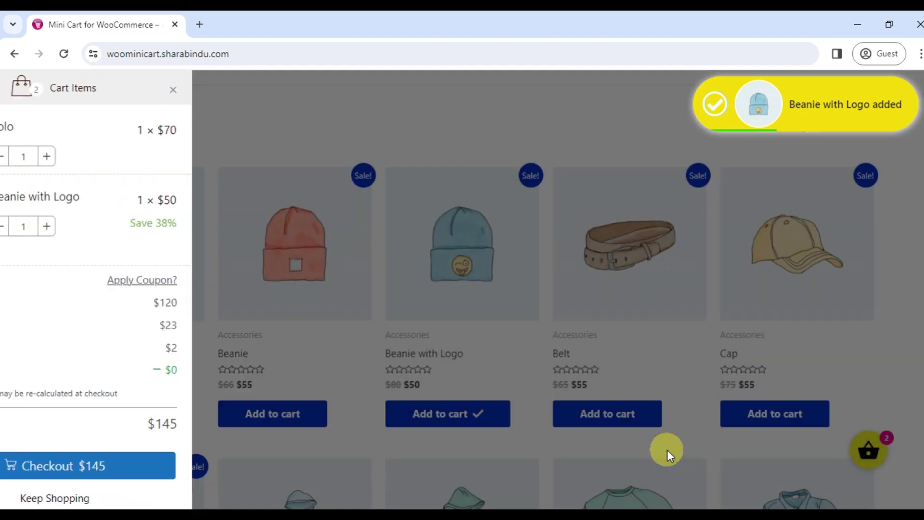
scroll(403, 398, "down", 15)
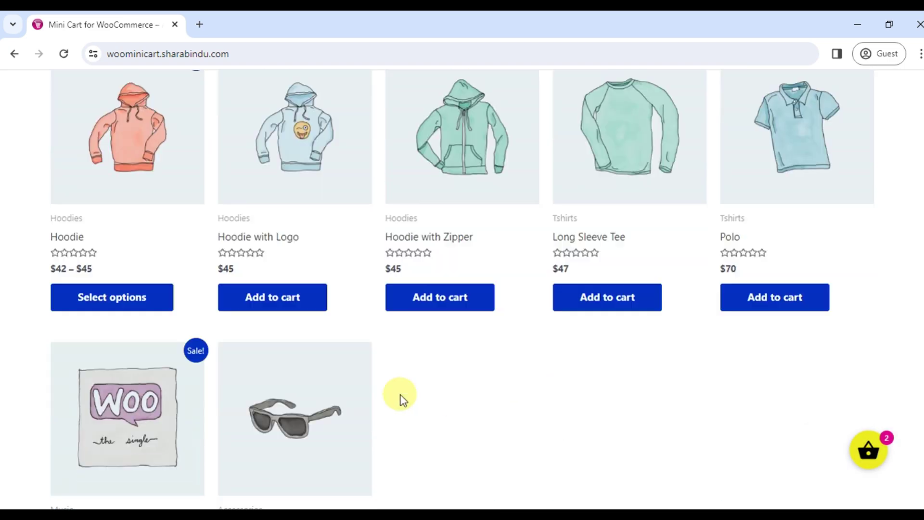
Go to shop page 2 and open the V-Neck T-Shirt product page
left_click(135, 374)
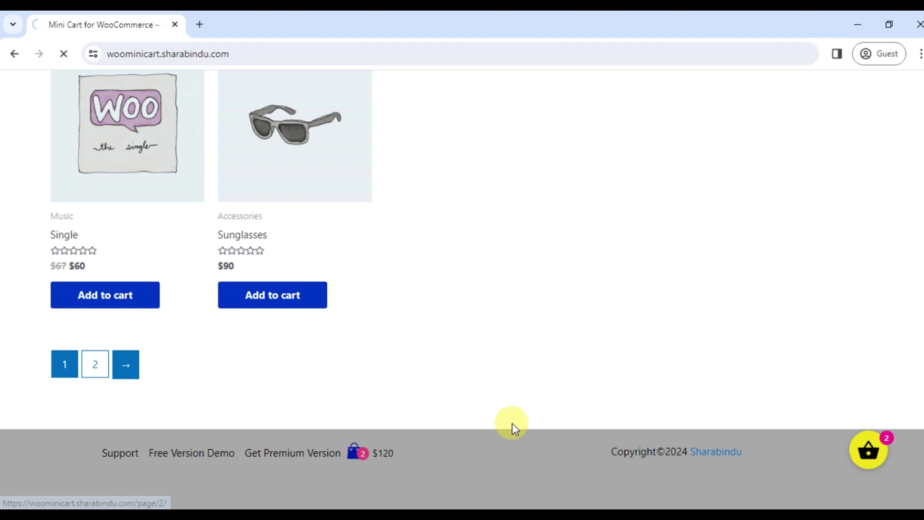
scroll(418, 467, "down", 5)
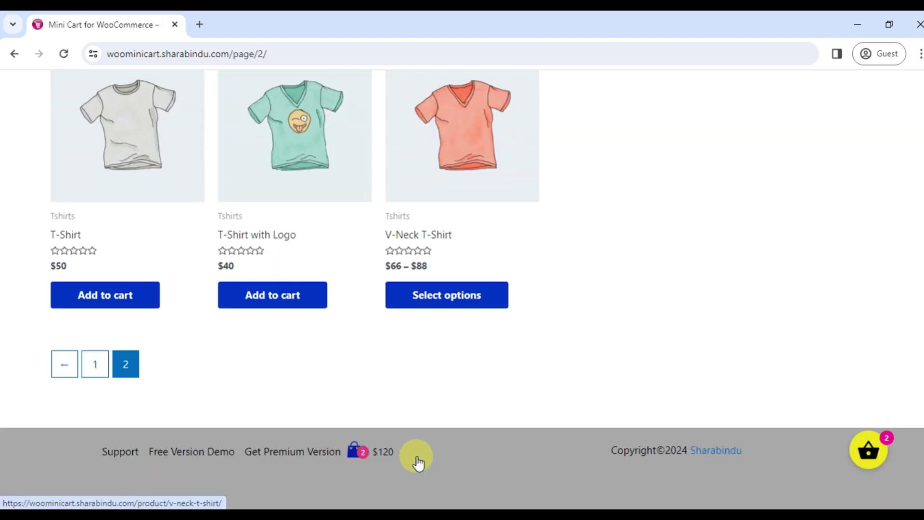
left_click(481, 304)
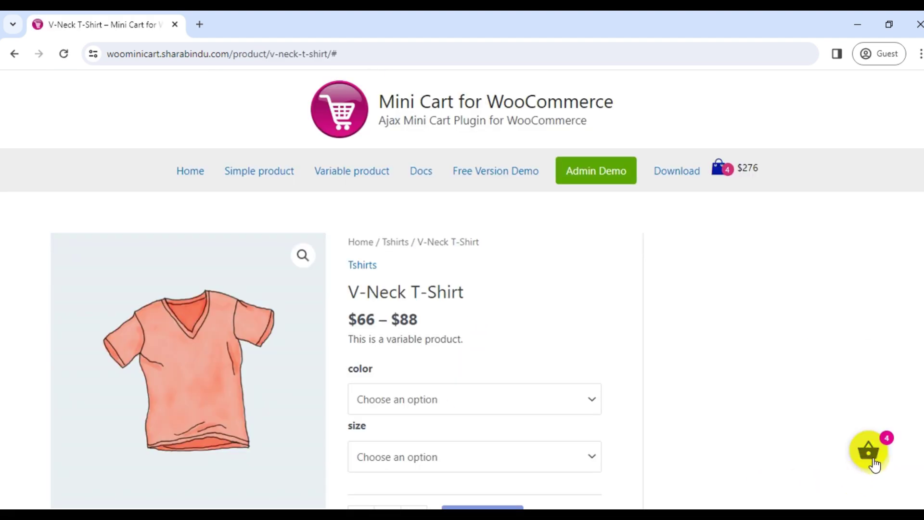
Open the side cart to check the $276 cart total, then close it
left_click(872, 455)
left_click(873, 457)
left_click(748, 178)
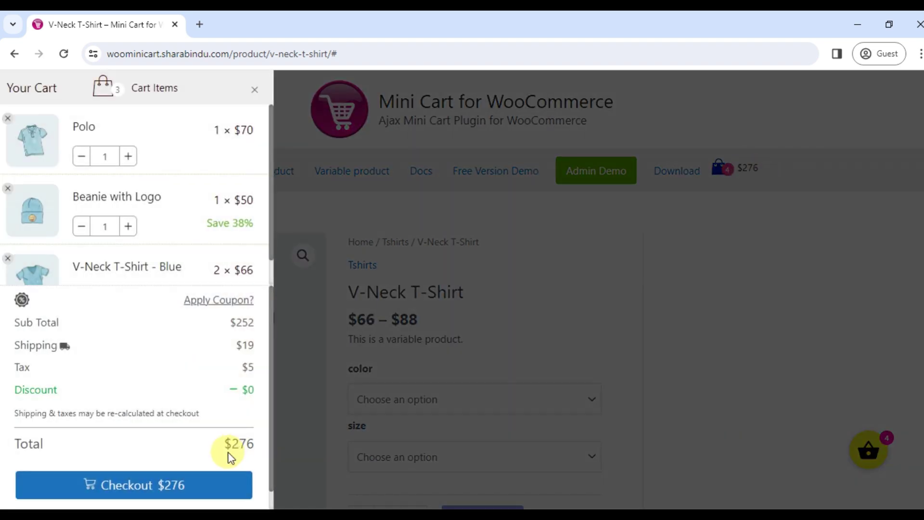
left_click_drag(240, 445, 255, 444)
left_click(778, 317)
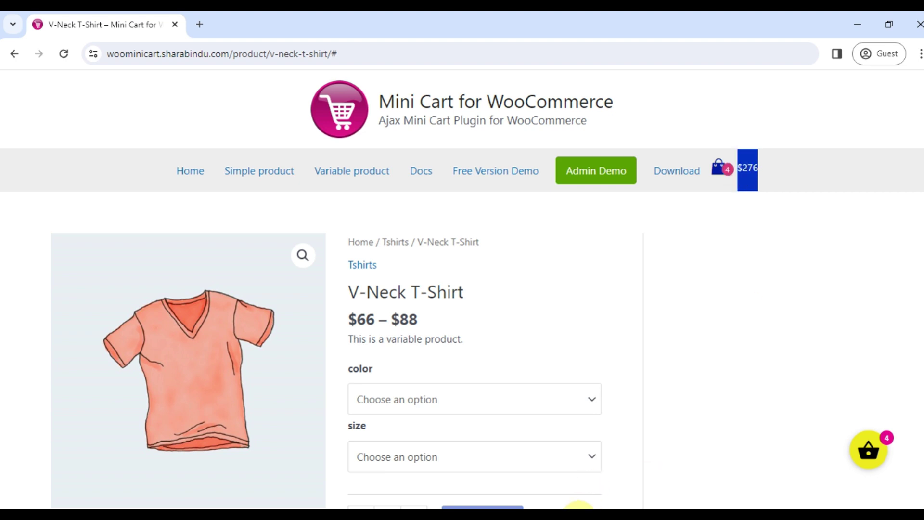
Choose colour Blue and size Large for the V-Neck T-Shirt
left_click(478, 299)
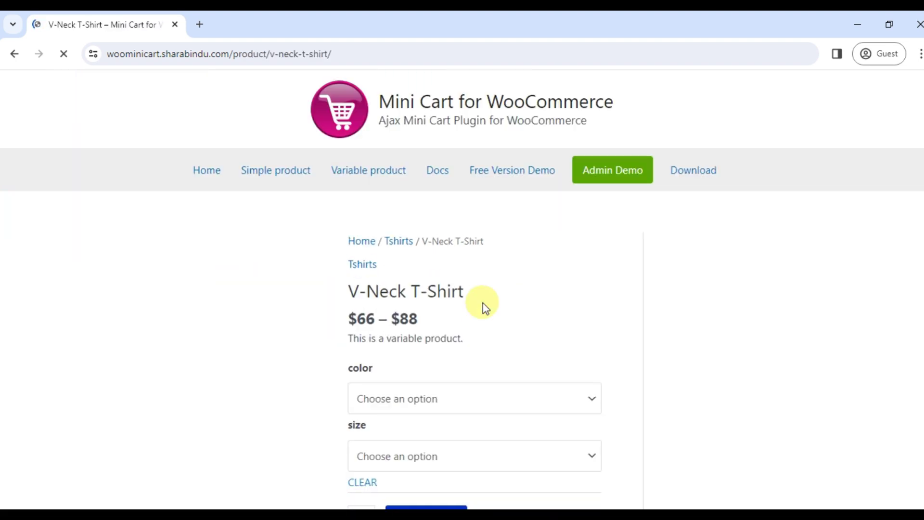
scroll(483, 302, "down", 4)
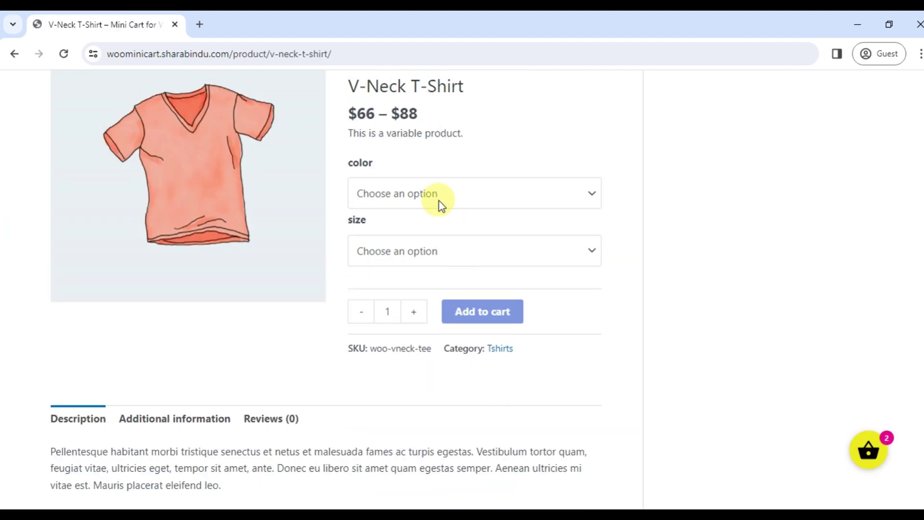
left_click(439, 201)
left_click(426, 225)
left_click(413, 246)
left_click(388, 290)
Add the Blue, Large V-Neck T-Shirt to the cart and raise its quantity to 2
scroll(403, 296, "down", 1)
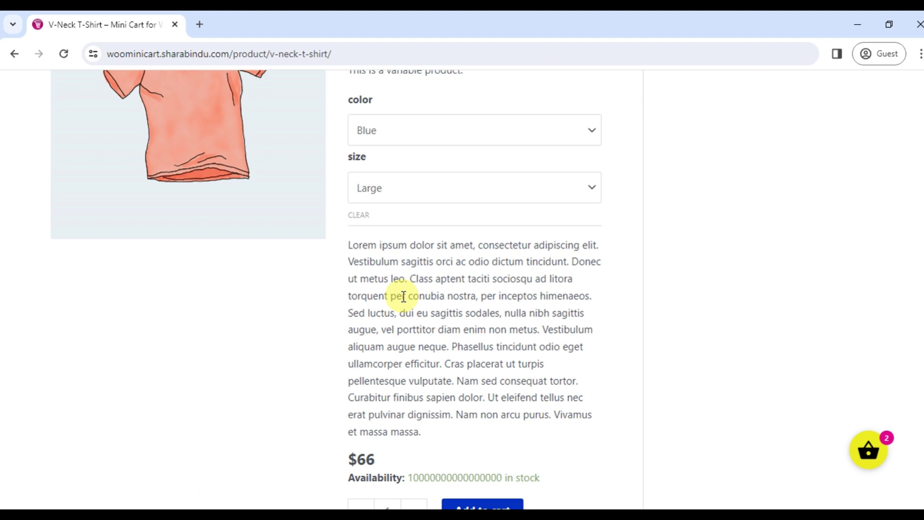
scroll(403, 296, "down", 5)
left_click(479, 231)
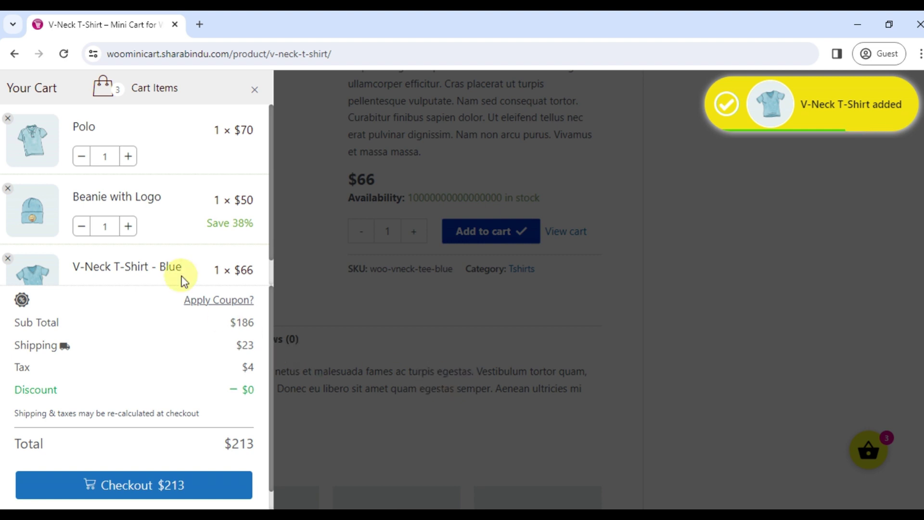
scroll(153, 250, "down", 1)
left_click(128, 267)
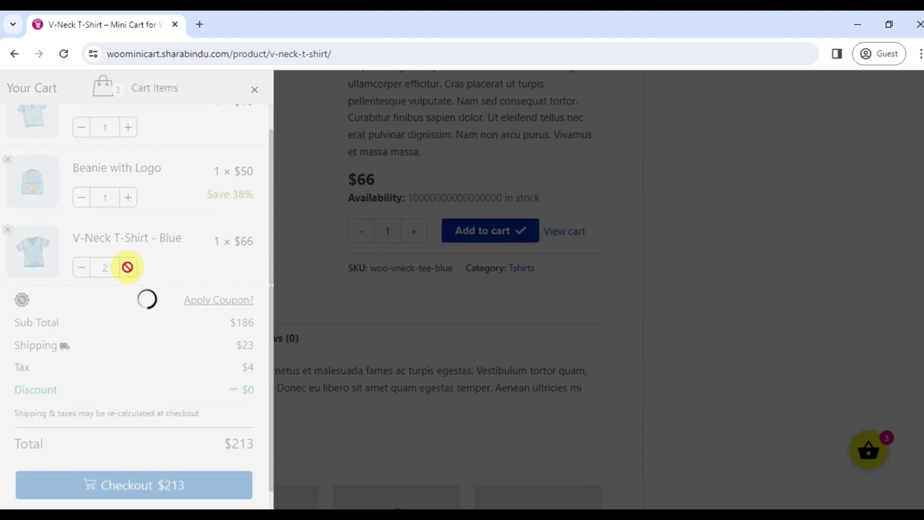
scroll(120, 264, "down", 1)
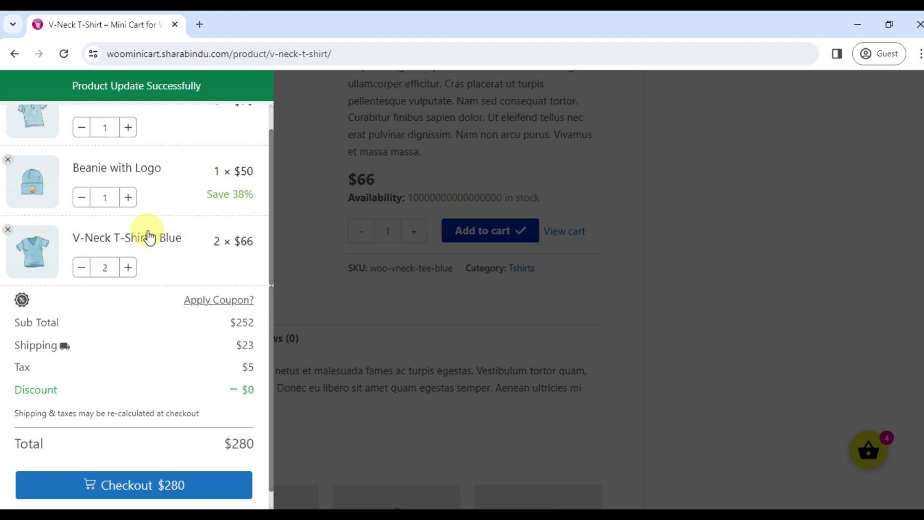
Add the Beanie with Logo to the cart and close the side cart
left_click_drag(206, 195, 257, 195)
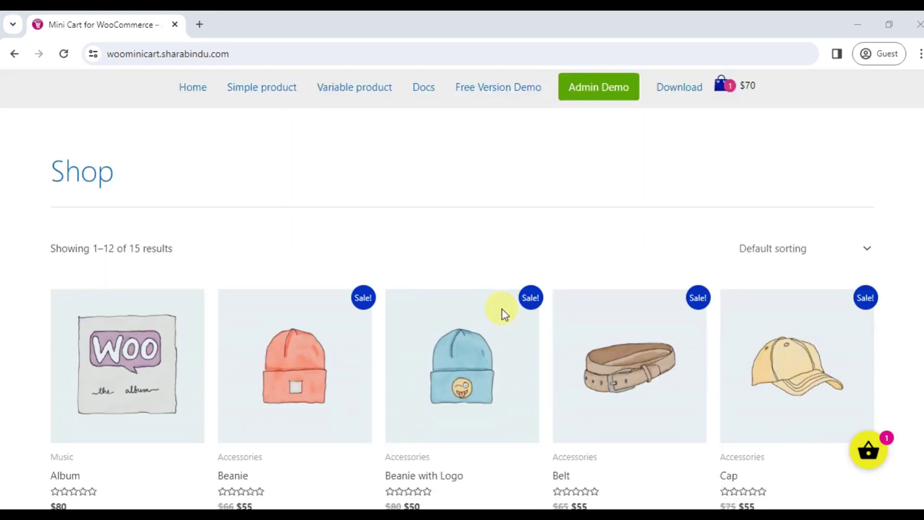
scroll(503, 313, "down", 3)
left_click(443, 416)
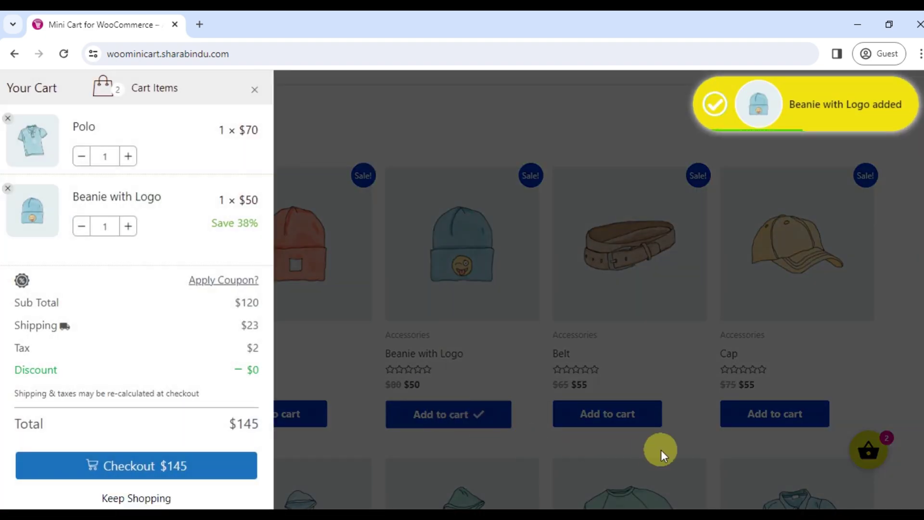
left_click(667, 449)
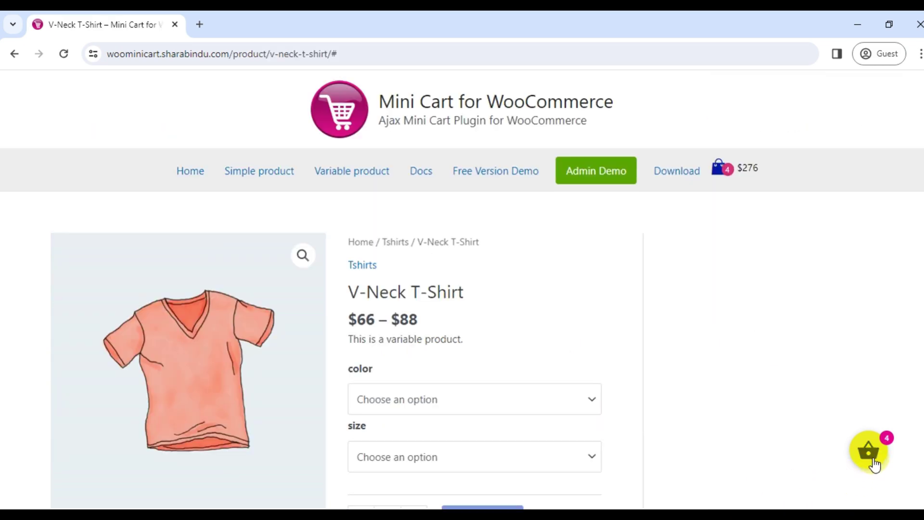
Open the side cart from the floating basket and header cart link to check the $276 total
left_click(872, 461)
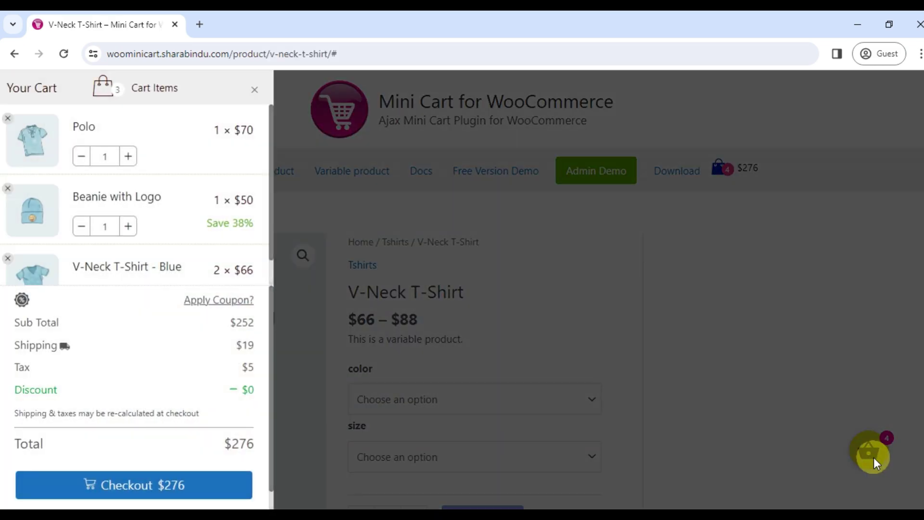
left_click(740, 179)
left_click(748, 177)
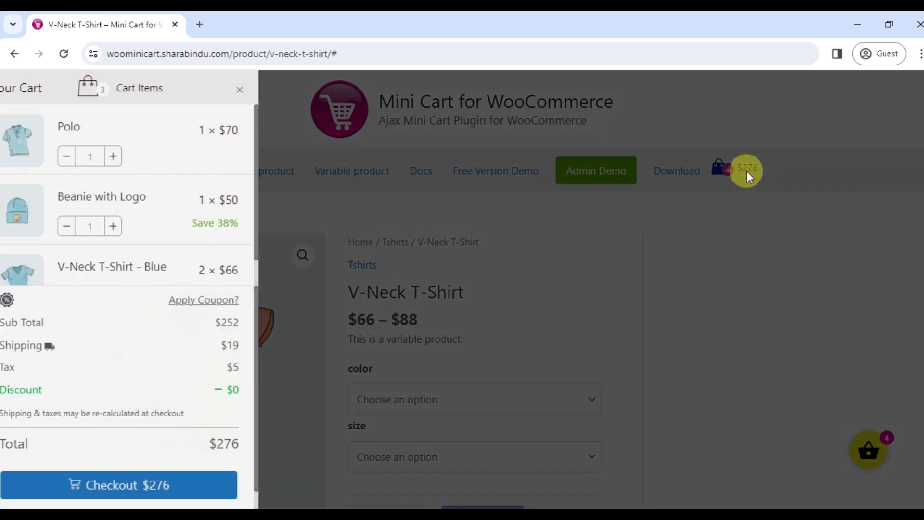
left_click_drag(222, 443, 263, 446)
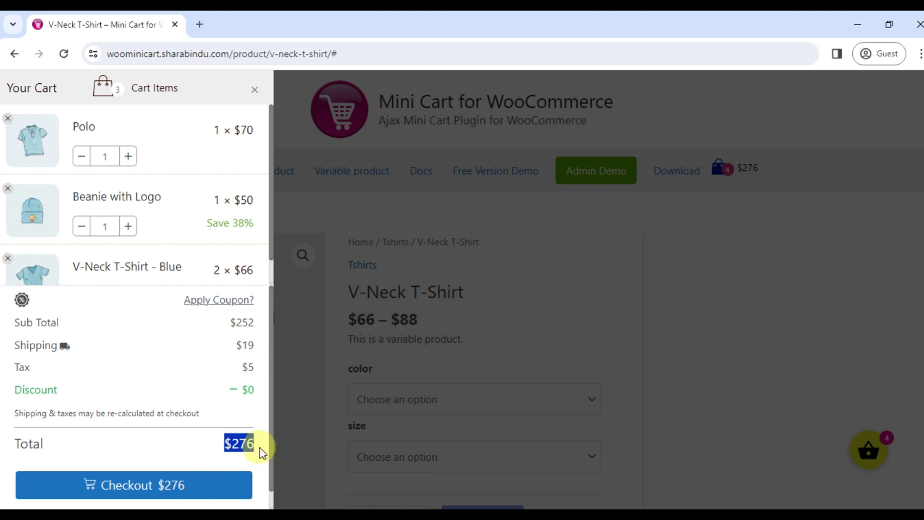
left_click(778, 320)
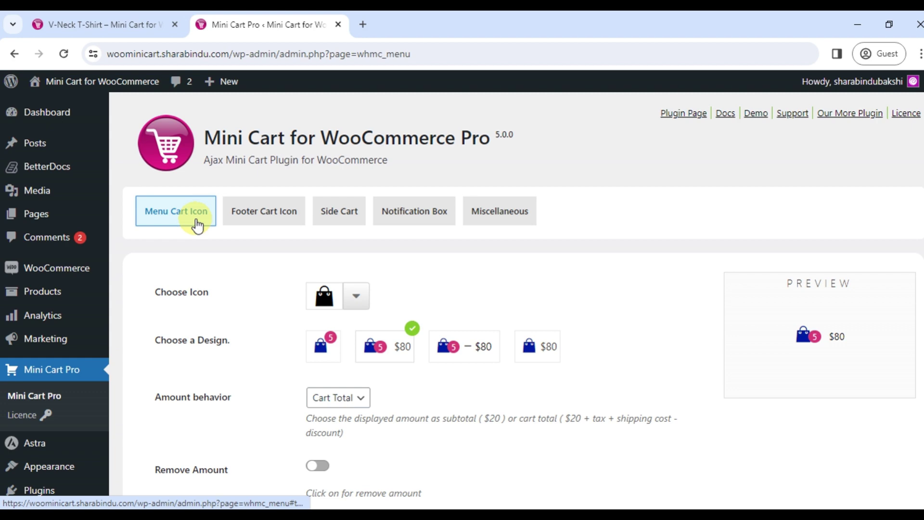
Keep 'header' as the menu for the cart icon and save the Menu Cart Icon settings
scroll(199, 226, "down", 4)
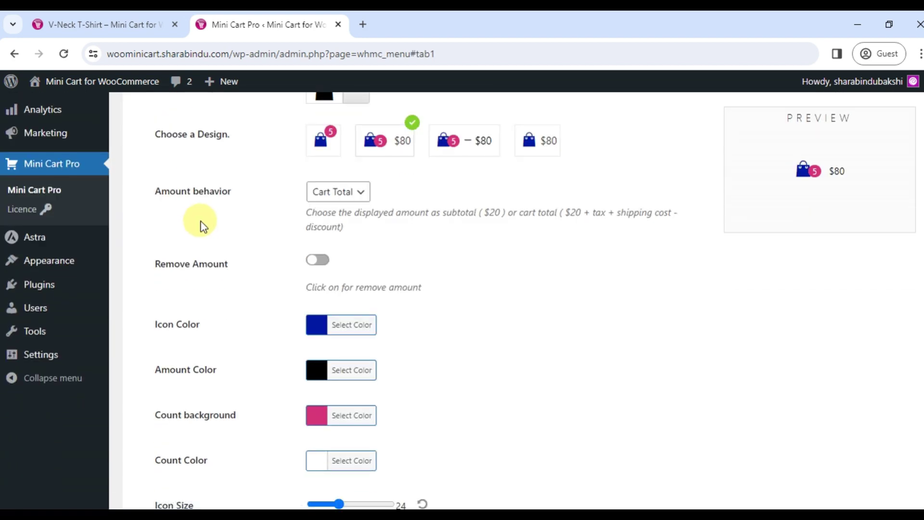
scroll(201, 220, "down", 7)
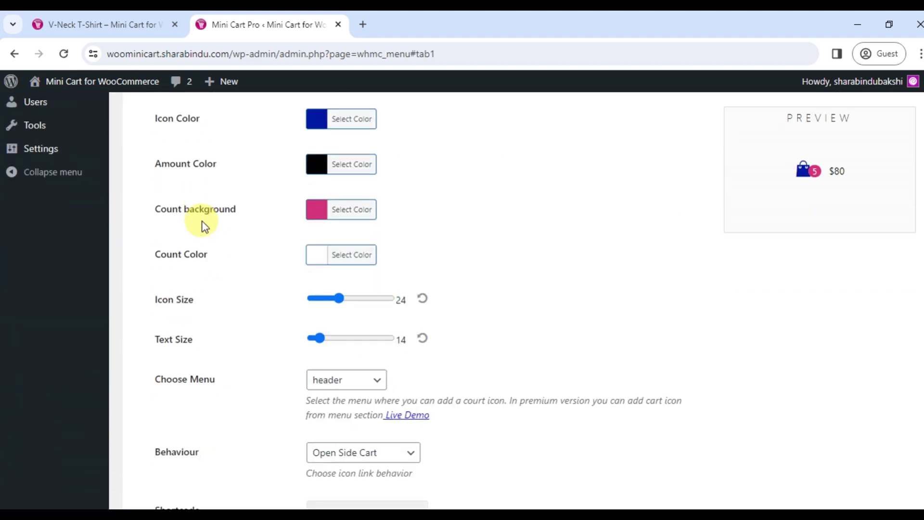
left_click(347, 245)
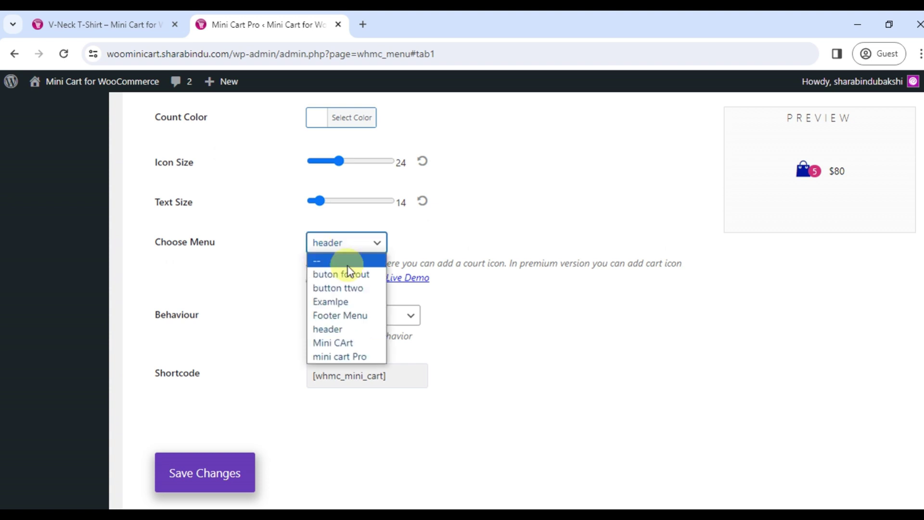
left_click(340, 331)
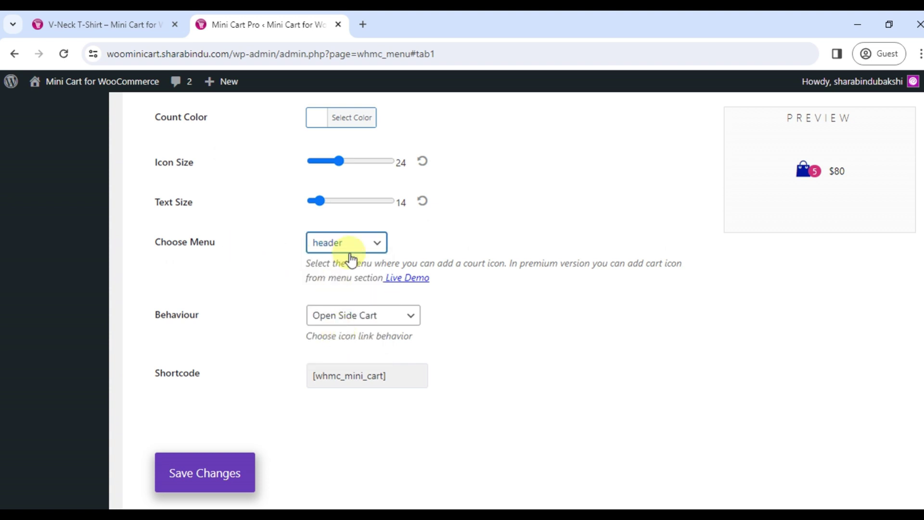
left_click(234, 472)
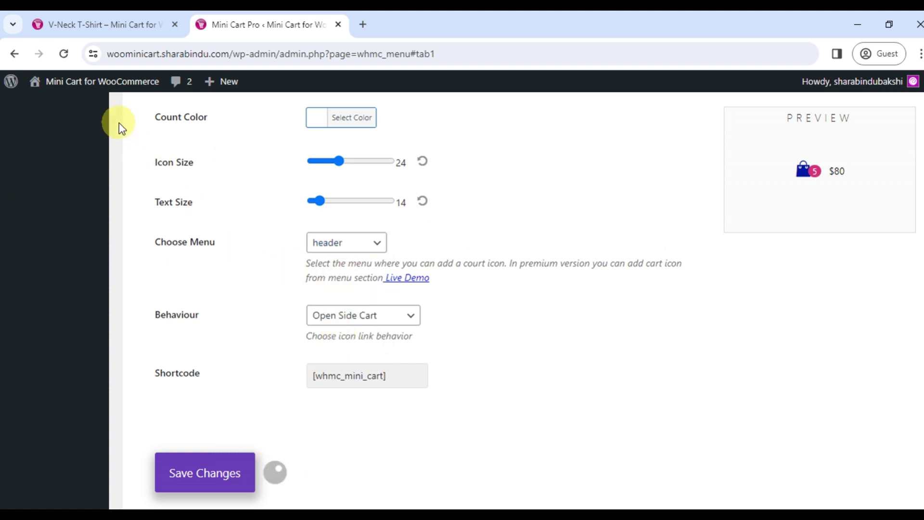
Open the storefront via Visit Site in a new tab, then return to the admin tab
mouse_move(80, 96)
right_click(57, 109)
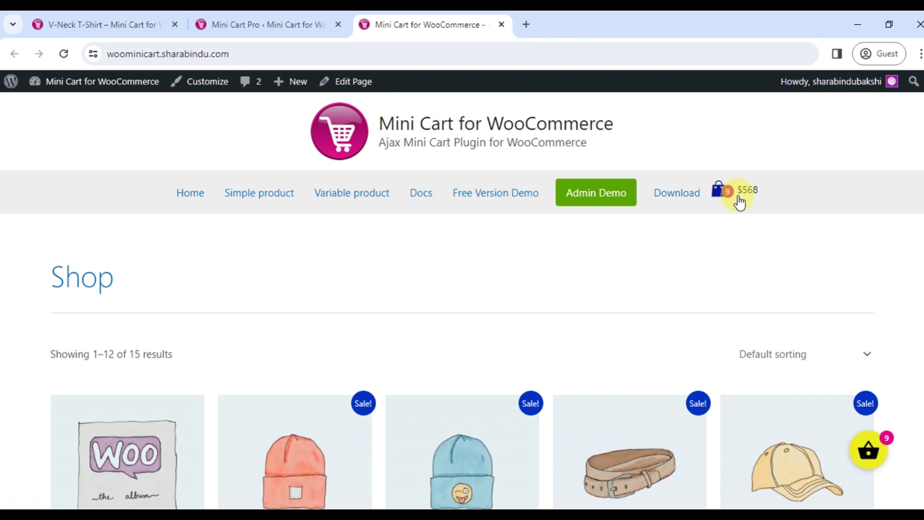
key("ctrl+shift+Tab")
mouse_move(108, 341)
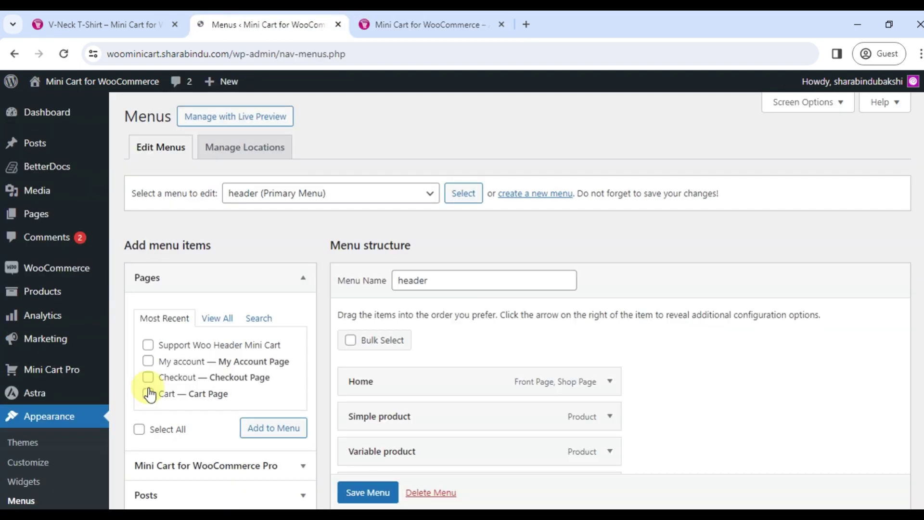
Select the Footer Menu and enable the Mini Cart for WooCommerce Pro panel in Screen Options
left_click(331, 193)
left_click(327, 212)
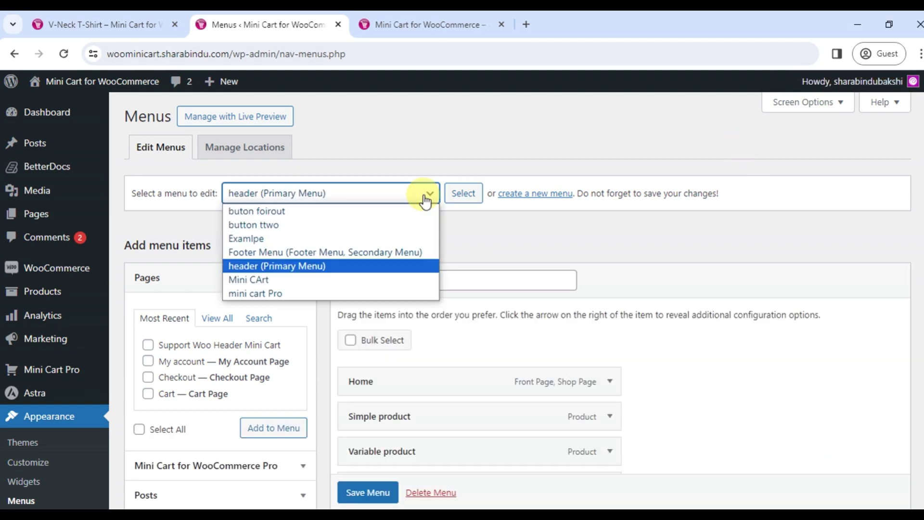
left_click(807, 102)
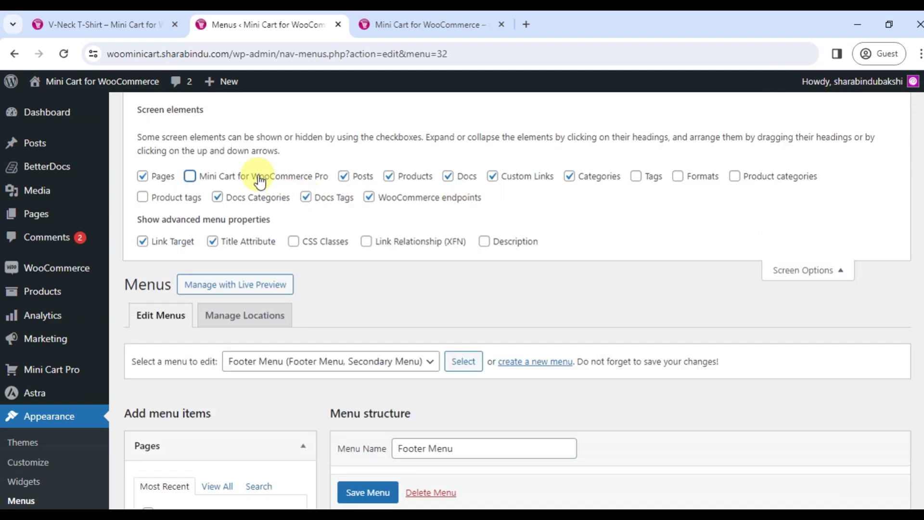
double_click(260, 179)
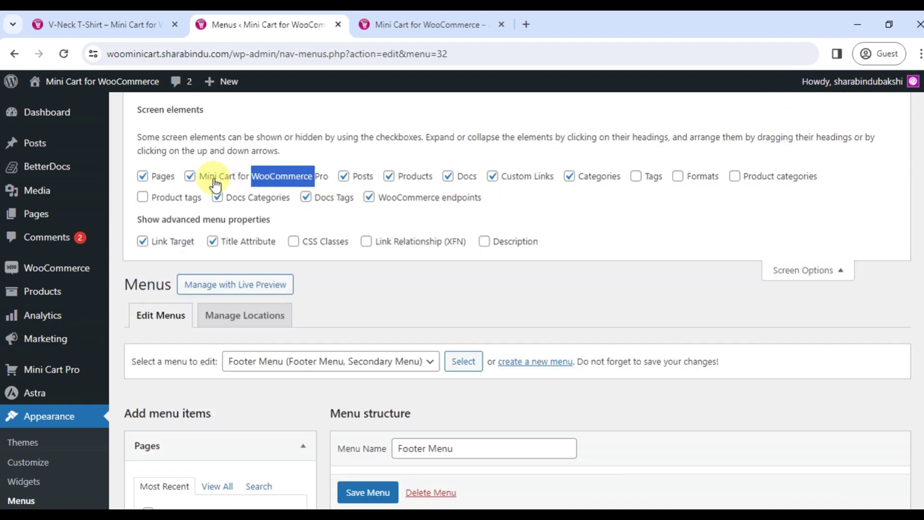
Add the Mini Cart for WooCommerce item to the Footer Menu and save the menu
scroll(437, 270, "down", 7)
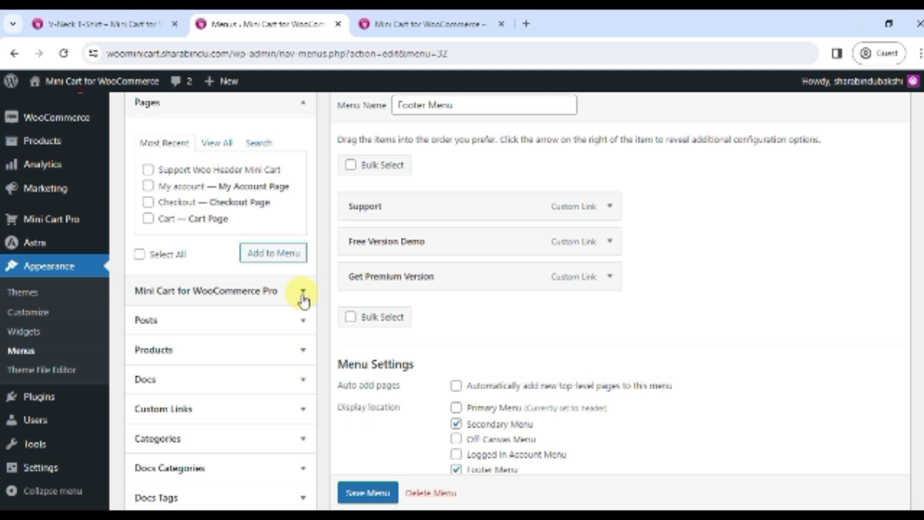
left_click(303, 292)
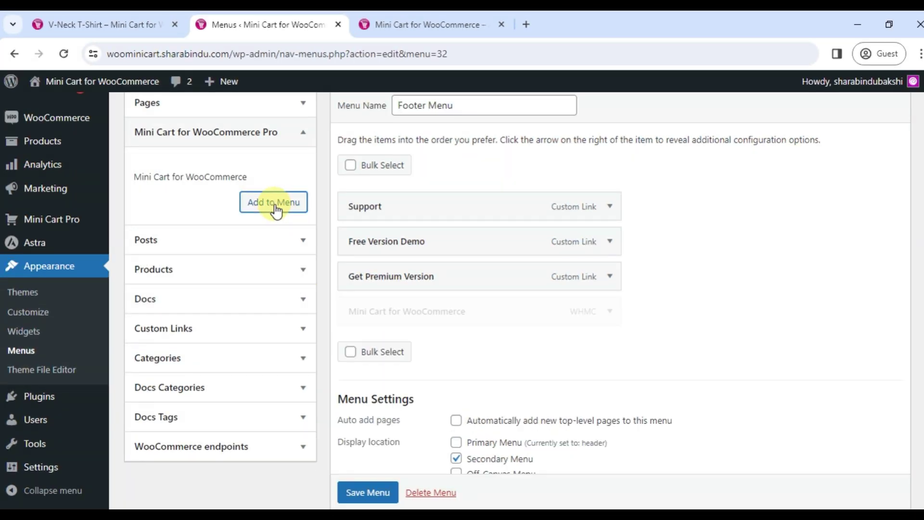
scroll(335, 443, "down", 2)
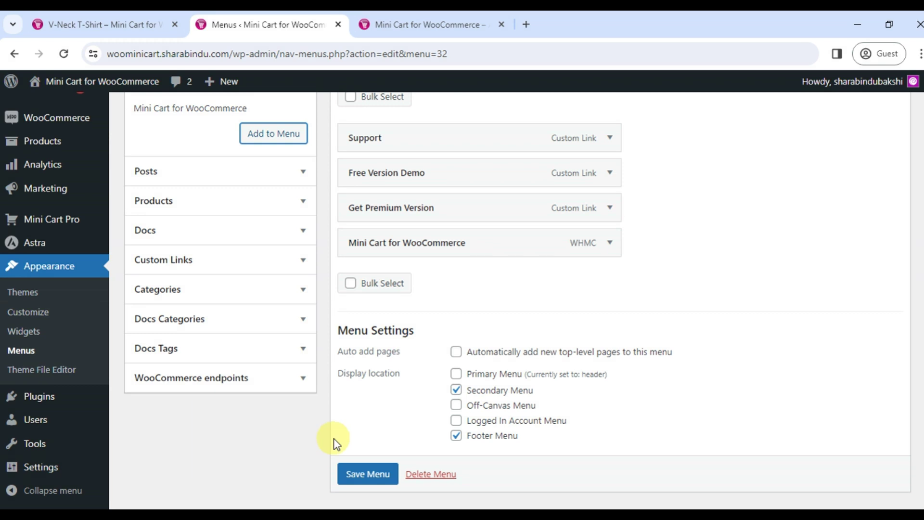
left_click(364, 473)
scroll(365, 475, "down", 1)
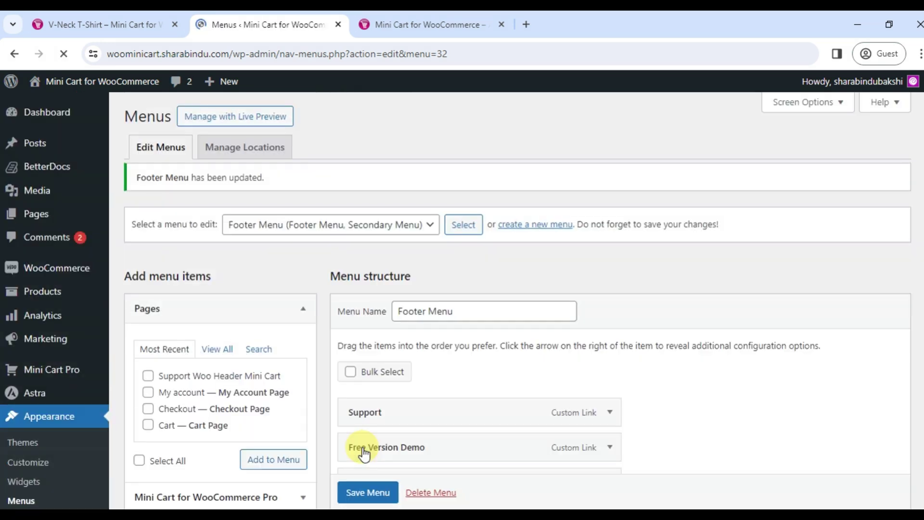
left_click(429, 24)
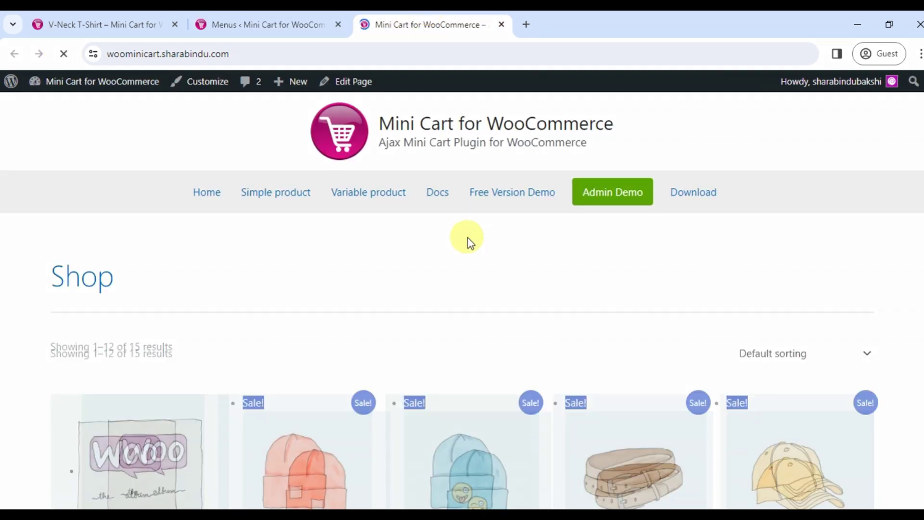
Open the side cart from the new footer cart icon showing $568, then return to the admin
left_click_drag(919, 150, 922, 457)
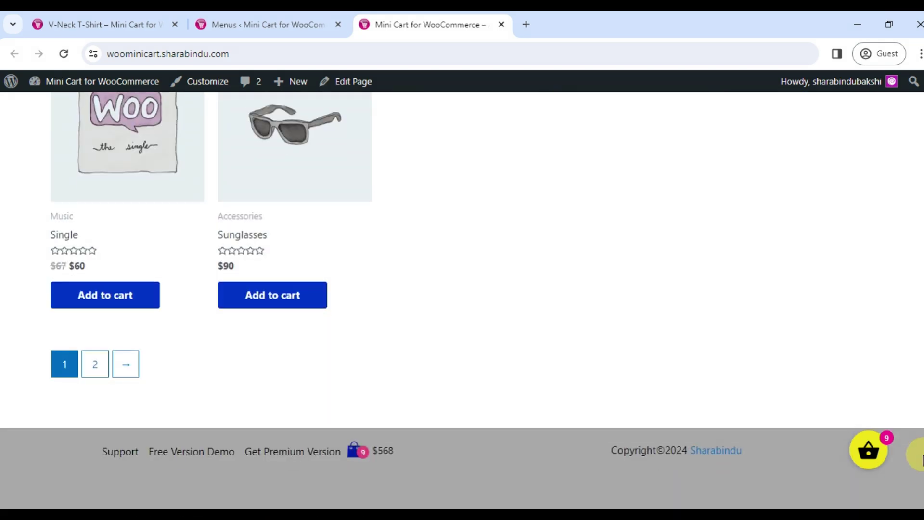
left_click(370, 453)
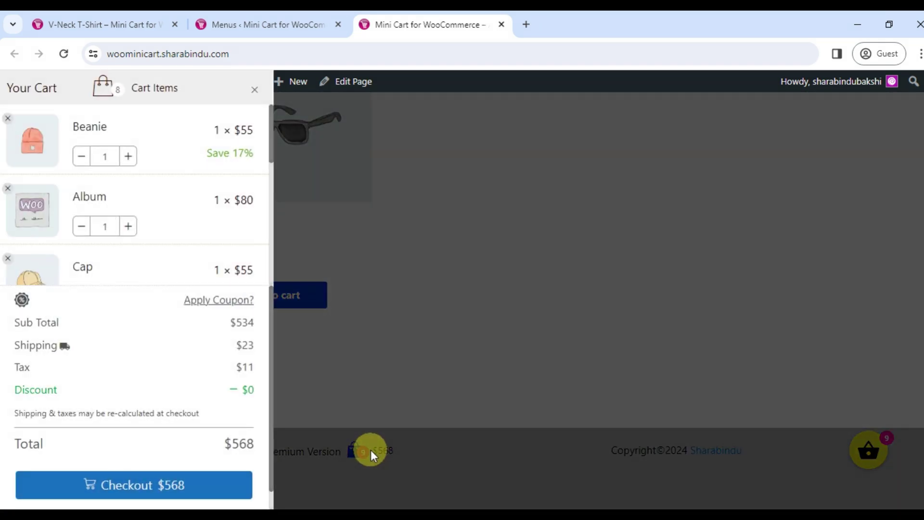
left_click(251, 17)
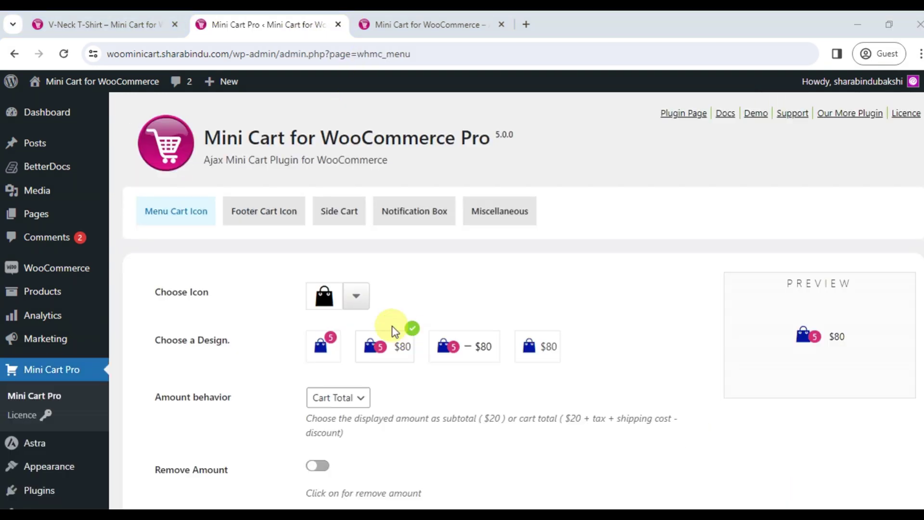
Set the header cart amount to Sub Total and the icon colour to green
scroll(392, 326, "down", 3)
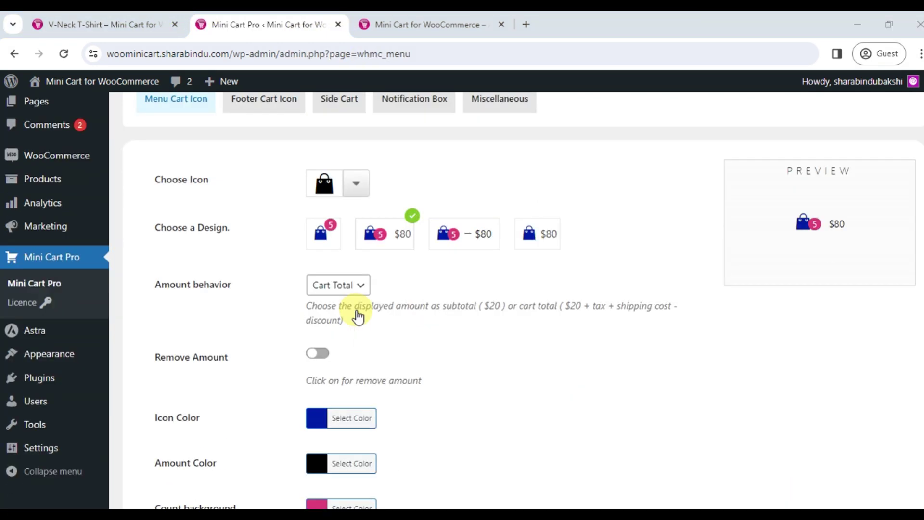
left_click(360, 261)
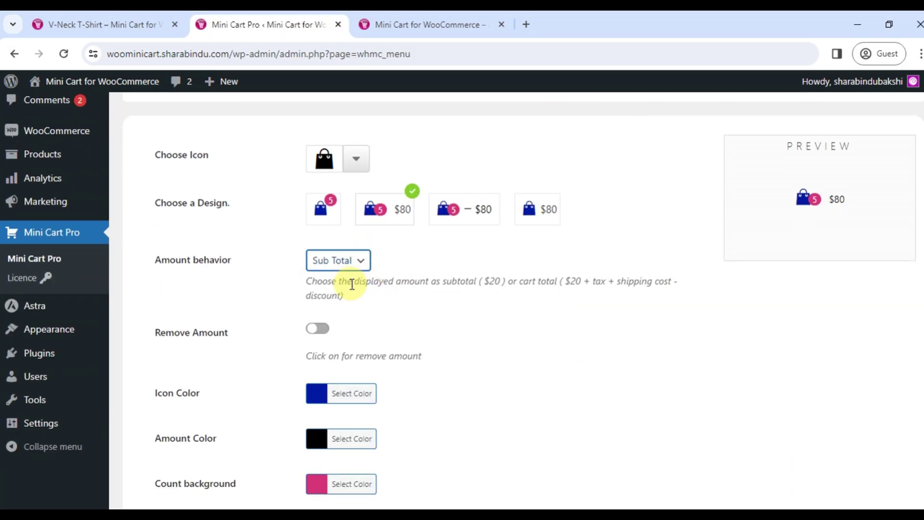
left_click(341, 392)
scroll(445, 373, "down", 2)
left_click_drag(423, 391, 351, 435)
left_click(355, 380)
Set icon size 30, text size 26, and click behaviour Redirect To Cart Page
scroll(347, 405, "down", 2)
left_click_drag(318, 476, 343, 476)
scroll(500, 355, "down", 1)
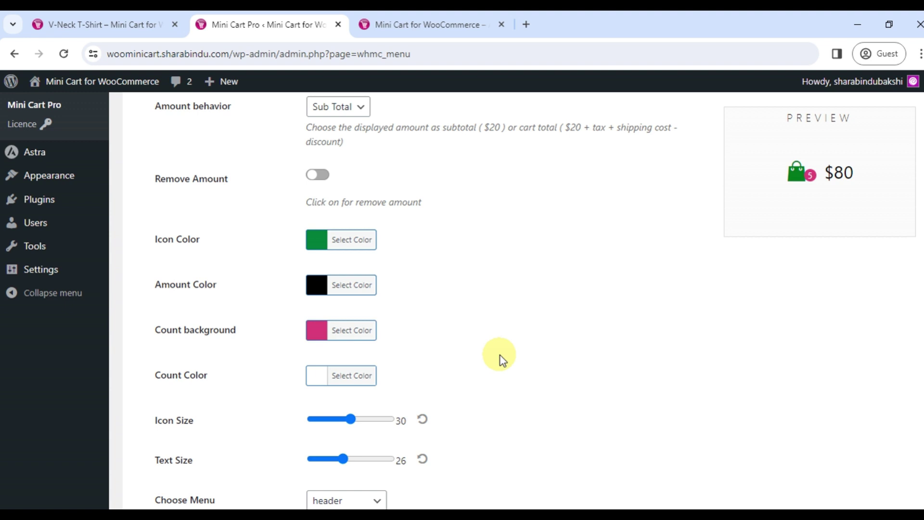
scroll(476, 341, "down", 5)
left_click(392, 316)
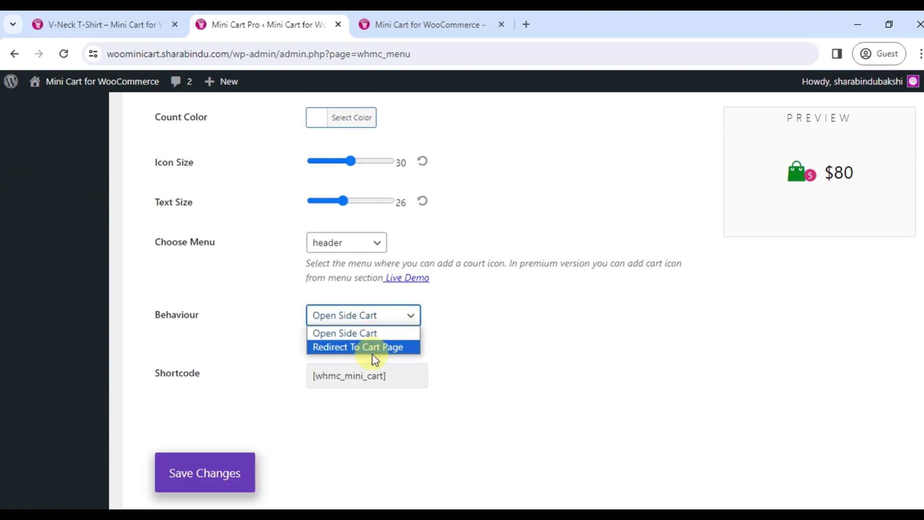
left_click(375, 347)
Check the green, resized header cart icon on the storefront
key("ctrl+Tab")
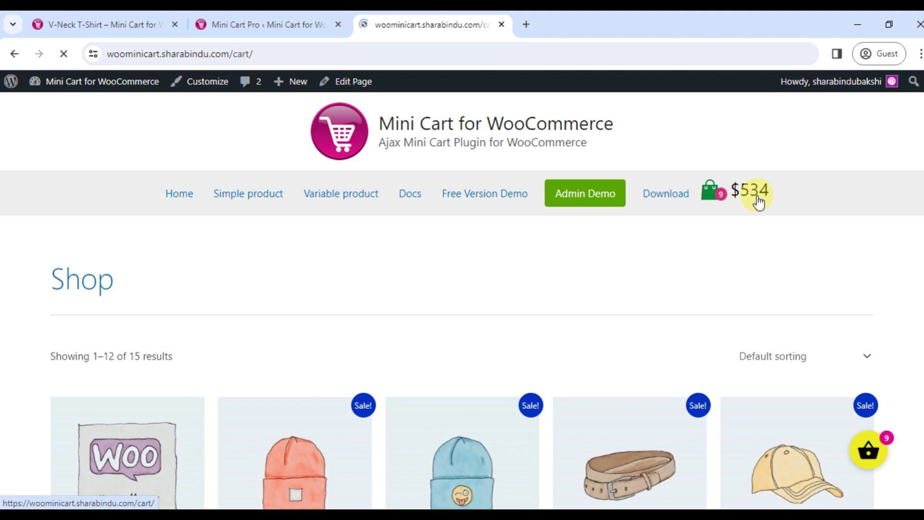
scroll(501, 289, "down", 5)
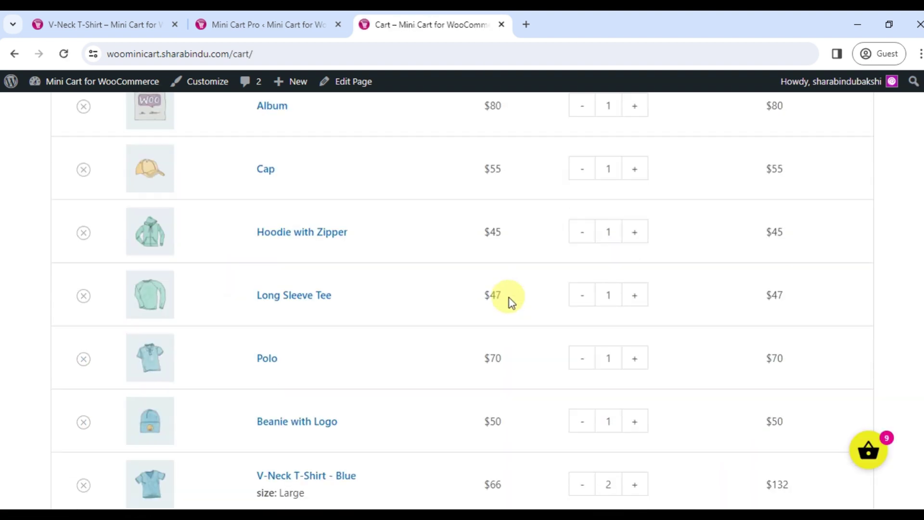
scroll(511, 302, "down", 5)
scroll(503, 326, "up", 10)
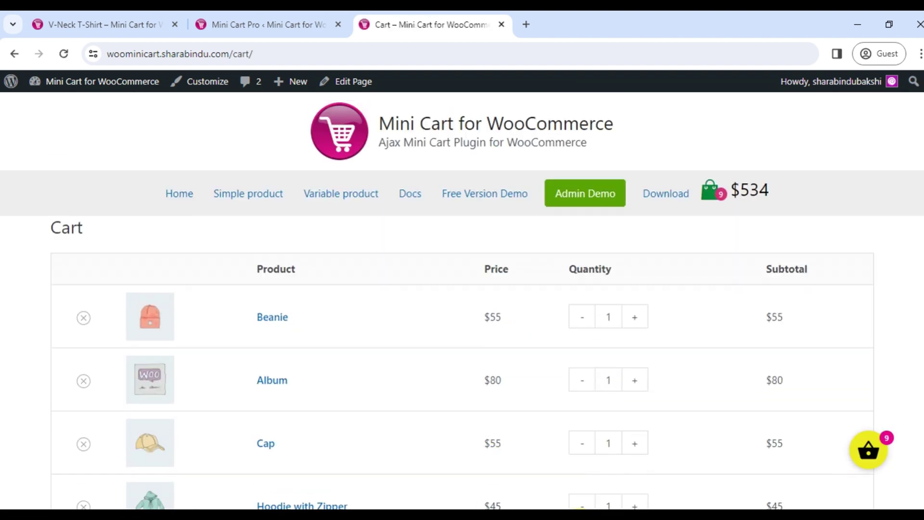
Make the footer cart icon slightly smaller with a bright green background
key("ctrl+shift+Tab")
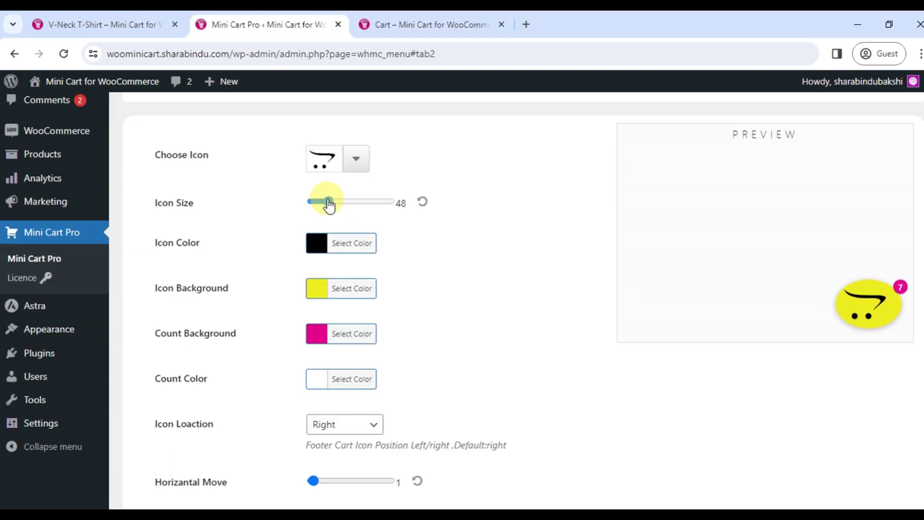
left_click_drag(327, 204, 325, 216)
left_click(351, 288)
left_click_drag(337, 351, 357, 330)
scroll(553, 279, "down", 3)
left_click(351, 357)
Change the footer cart's count badge background colour
left_click(399, 357)
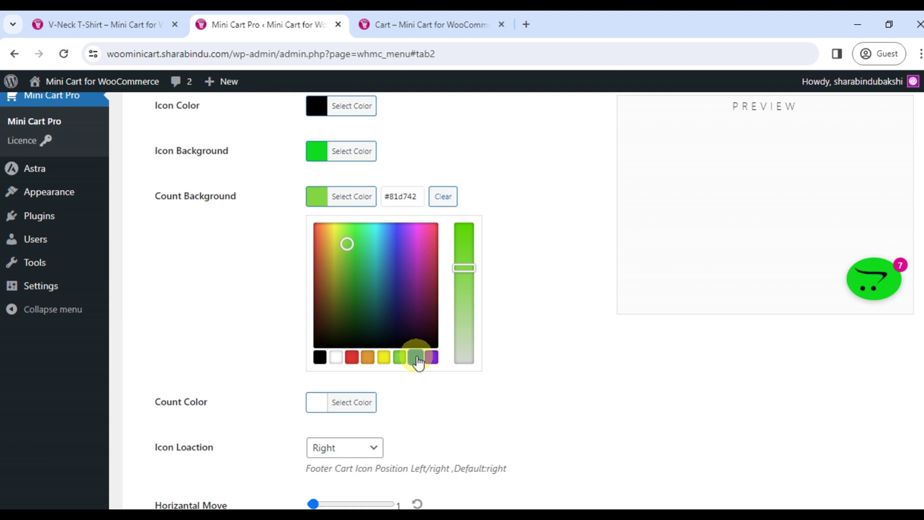
left_click(415, 356)
left_click(431, 358)
left_click(453, 302)
scroll(453, 301, "down", 3)
Set the footer cart horizontal offset to 14 and vertical offset to 19, and save
left_click_drag(312, 209, 339, 207)
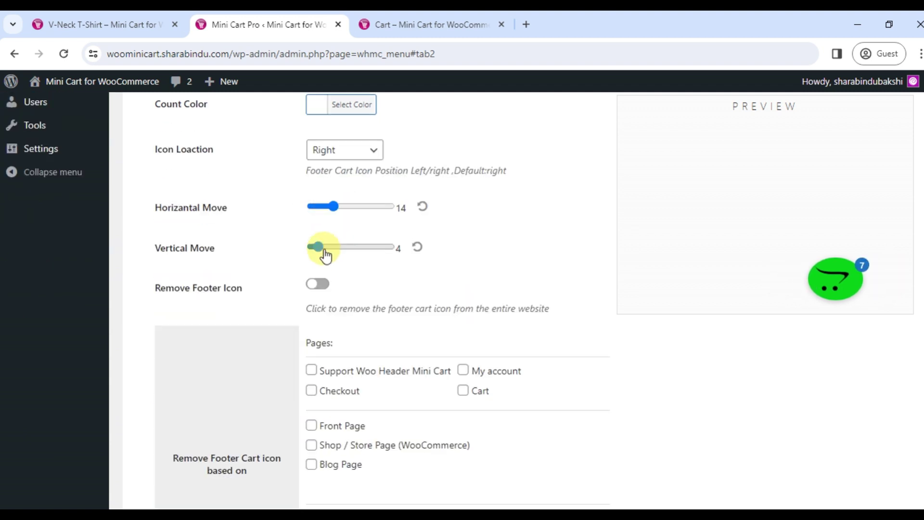
left_click_drag(318, 247, 341, 247)
left_click_drag(339, 207, 336, 209)
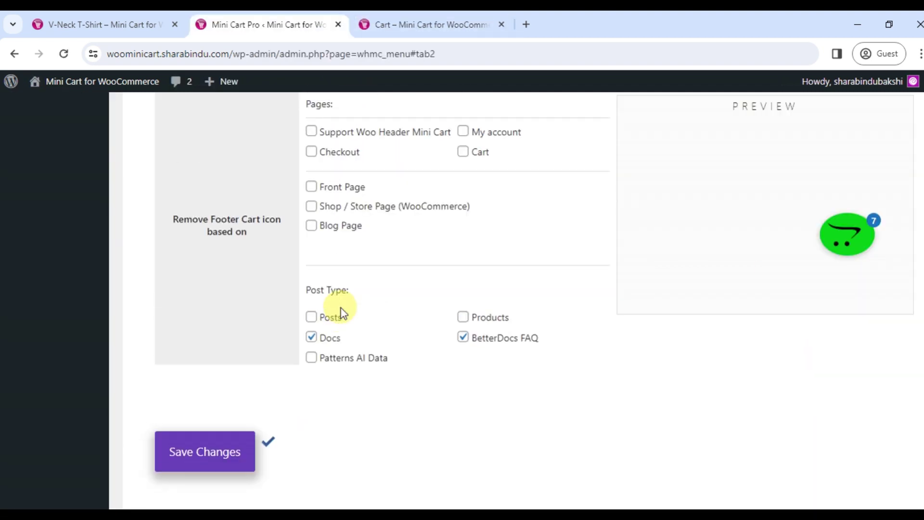
scroll(342, 313, "up", 3)
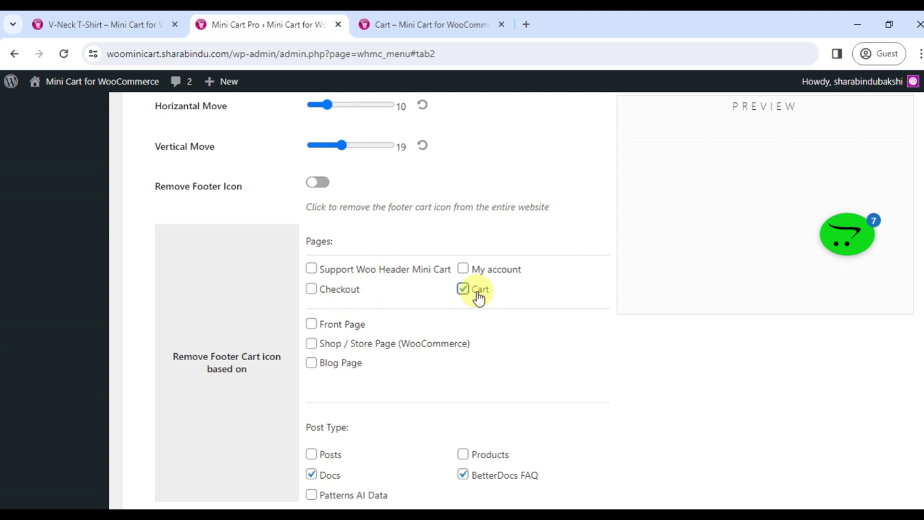
scroll(520, 351, "down", 4)
left_click(216, 450)
Reload the storefront Cart page to confirm the floating footer cart is hidden
left_click(424, 24)
left_click(64, 53)
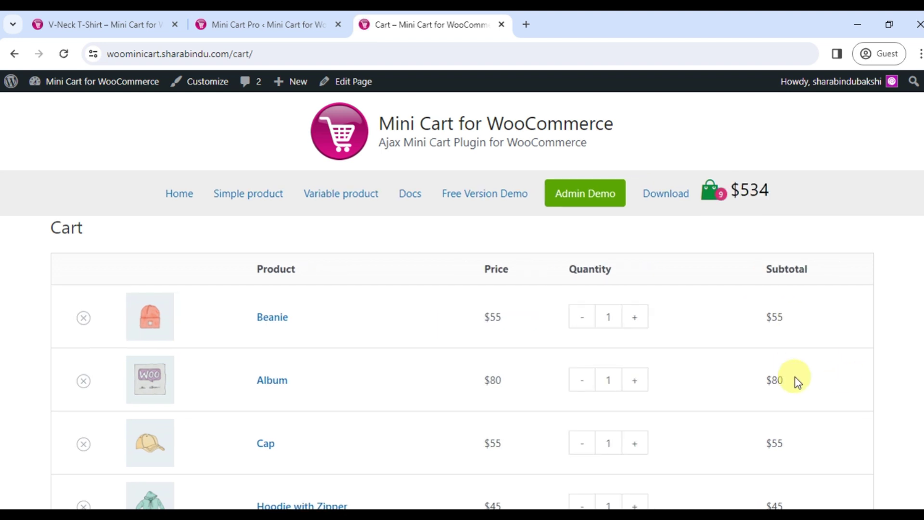
scroll(715, 402, "down", 8)
In the side cart, remove the Beanie item so the total drops to $557
scroll(673, 385, "up", 6)
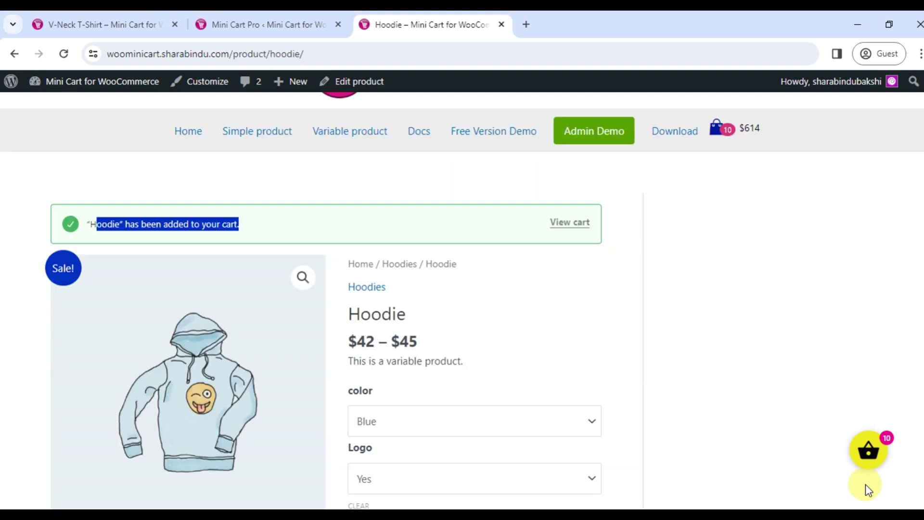
left_click(871, 454)
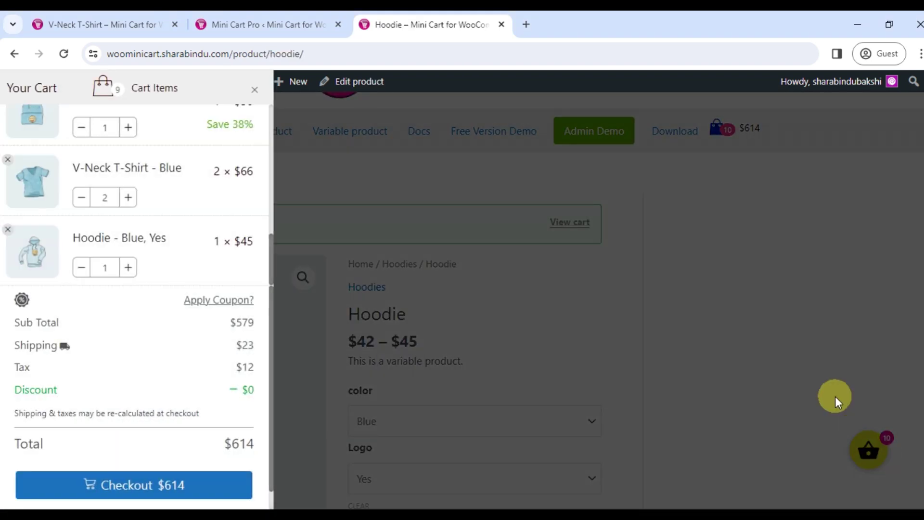
scroll(118, 200, "up", 10)
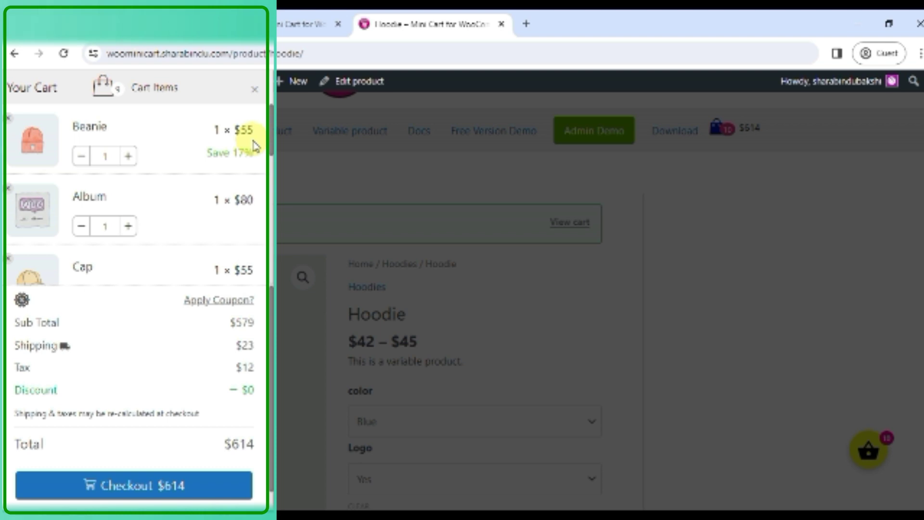
left_click_drag(253, 152, 219, 153)
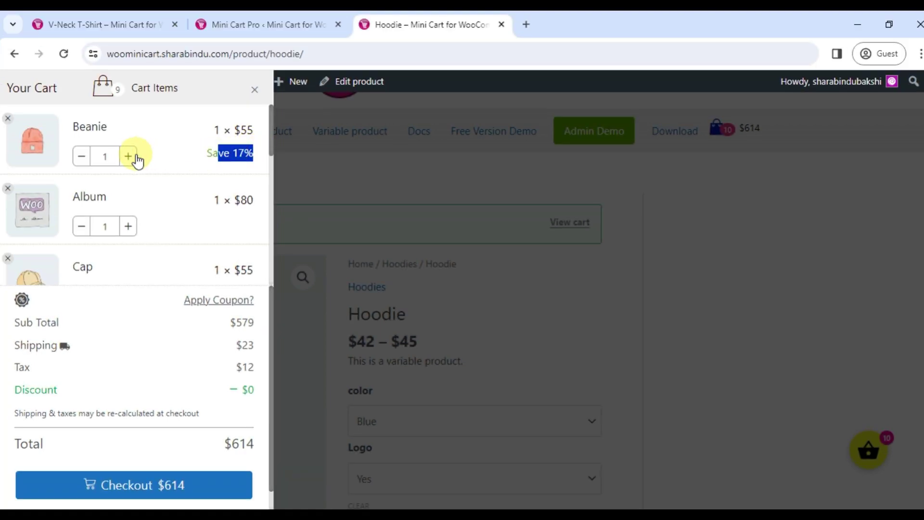
left_click(127, 154)
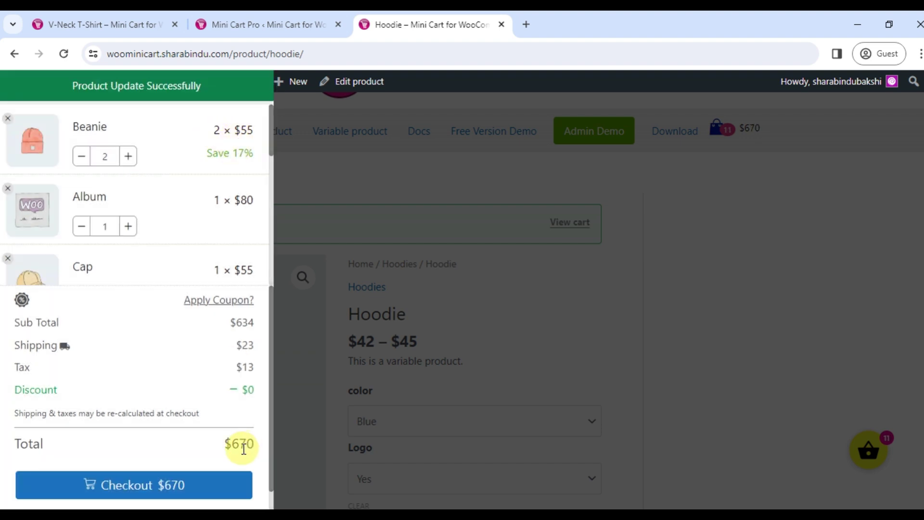
left_click(7, 118)
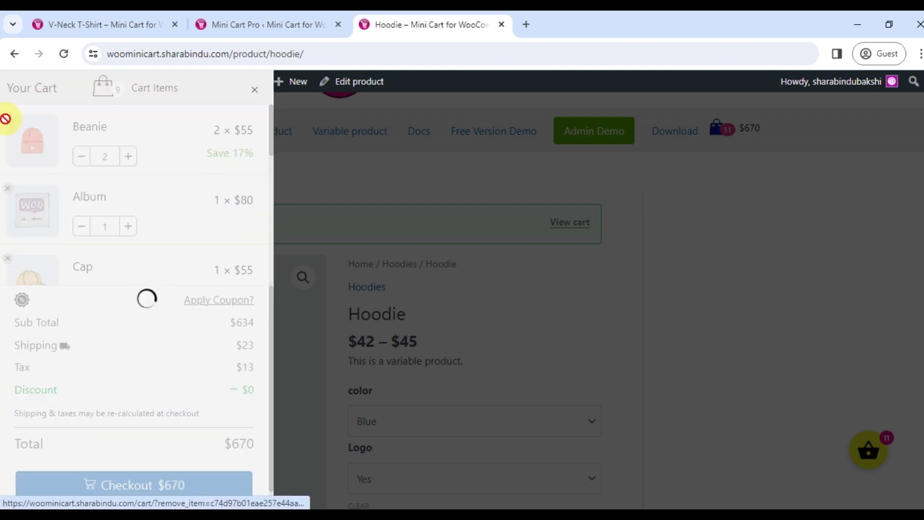
scroll(67, 171, "down", 1)
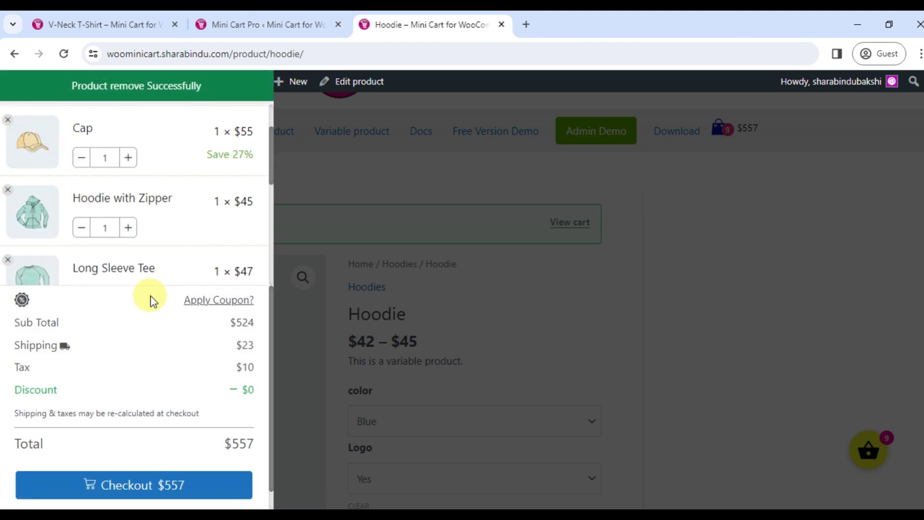
Apply the 35% voucher code 2fv34wbu, giving a $13 discount
left_click(206, 304)
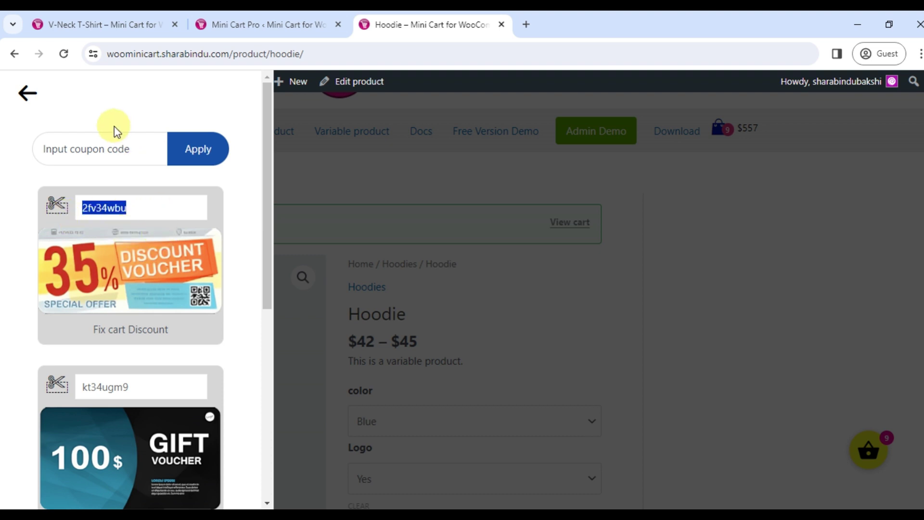
left_click(116, 149)
type("2fv34wbu")
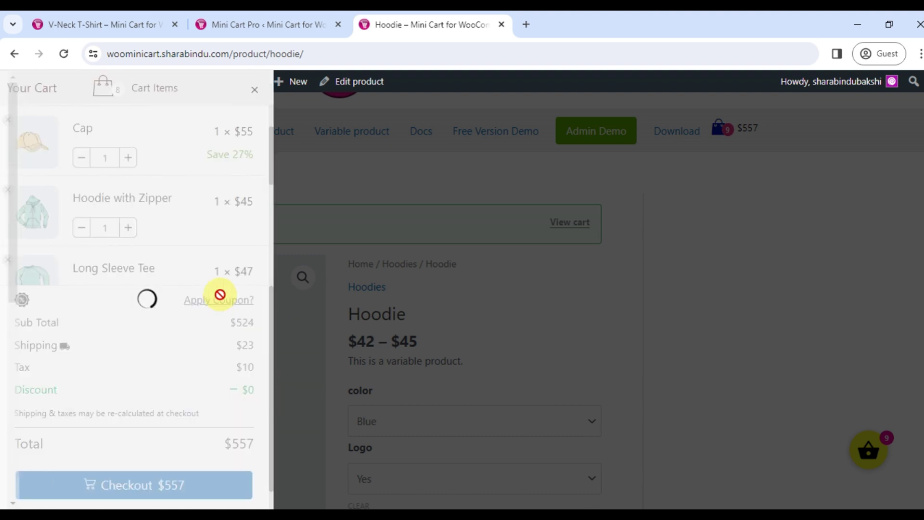
left_click_drag(257, 406, 223, 392)
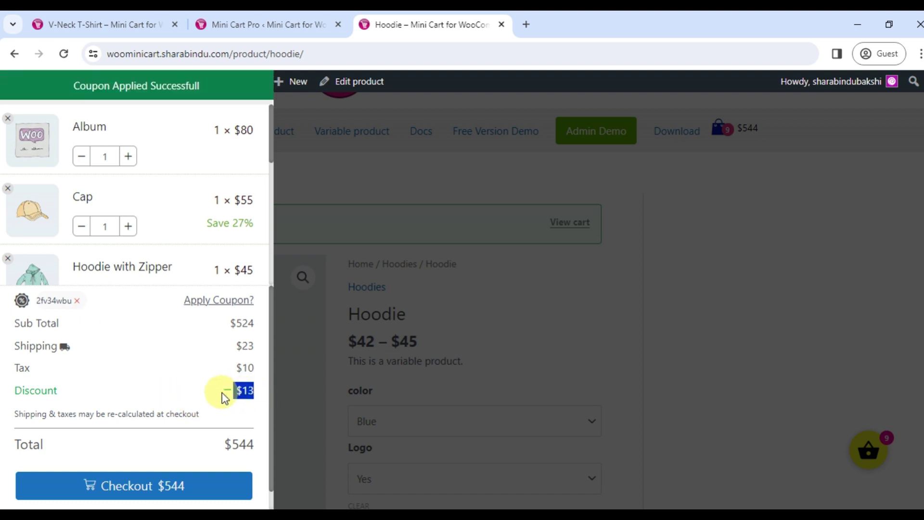
left_click(214, 300)
scroll(149, 264, "down", 3)
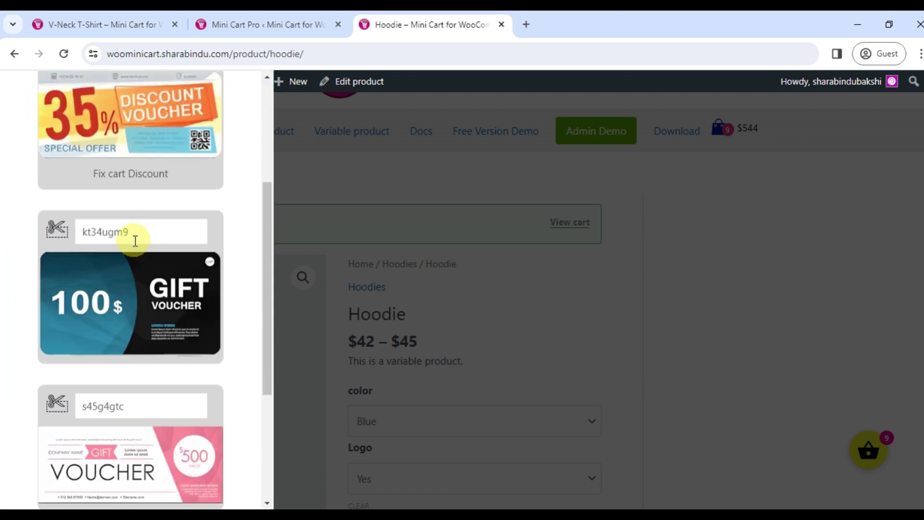
left_click(58, 238)
key("ctrl+c")
scroll(149, 259, "up", 4)
left_click(77, 147)
key("ctrl+v")
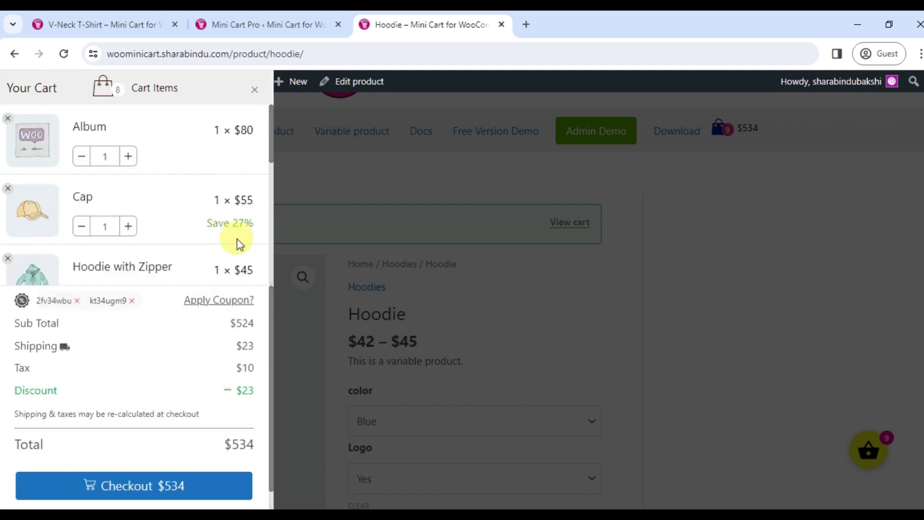
double_click(252, 393)
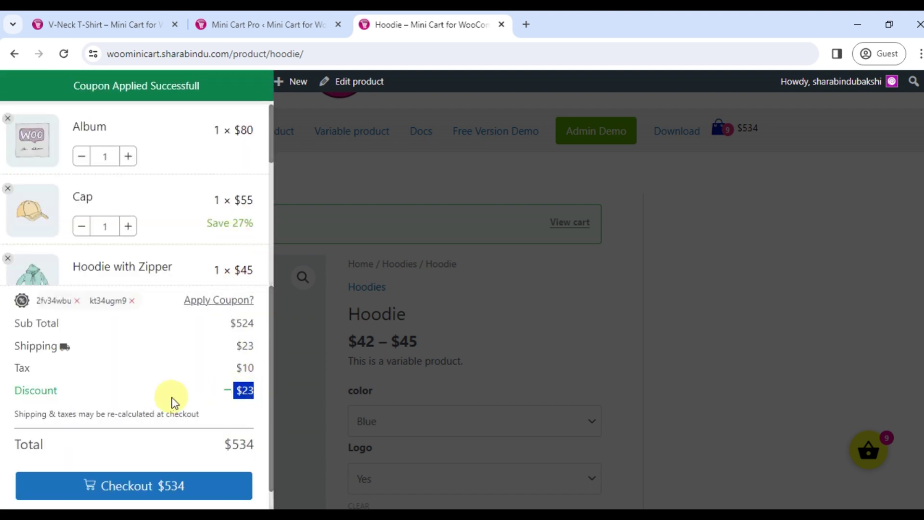
left_click(77, 301)
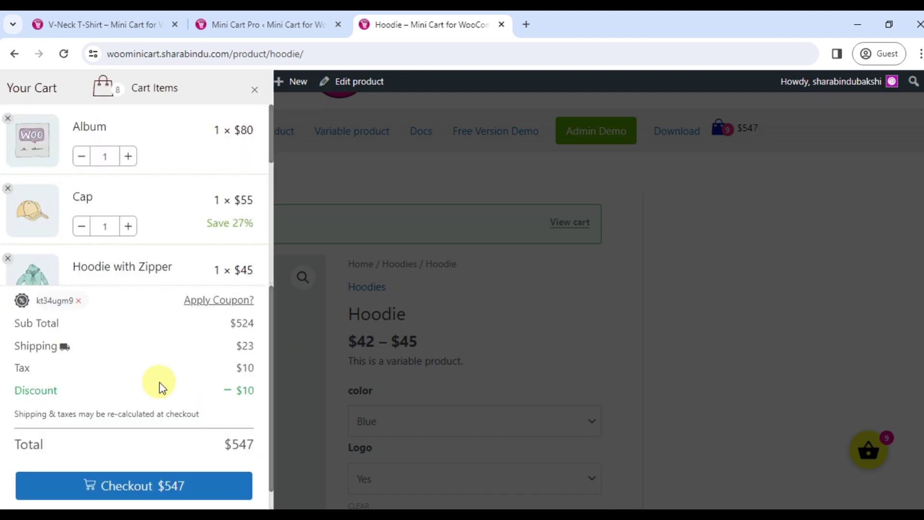
Recalculate shipping for California, United States ($19 shipping, $544 total), then proceed to checkout
left_click_drag(254, 390, 237, 392)
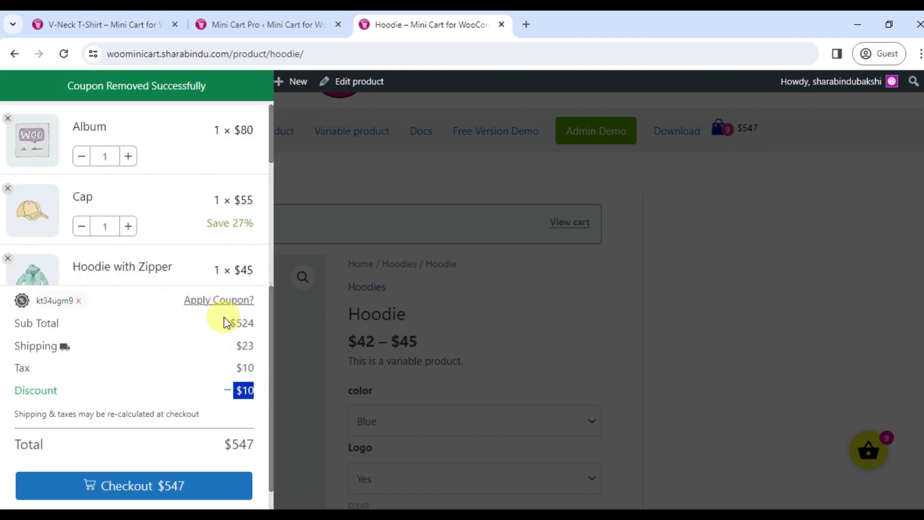
left_click(66, 348)
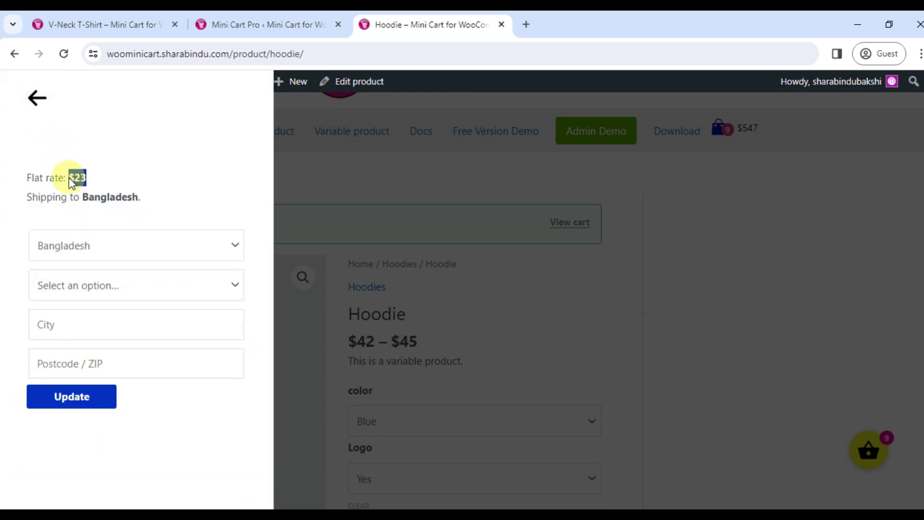
left_click(90, 246)
scroll(83, 385, "down", 5)
left_click(110, 286)
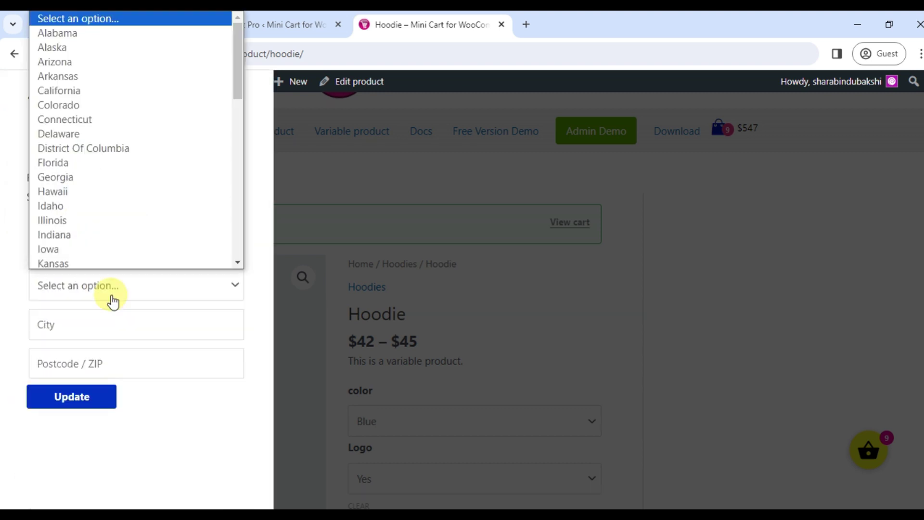
left_click(96, 89)
left_click(83, 398)
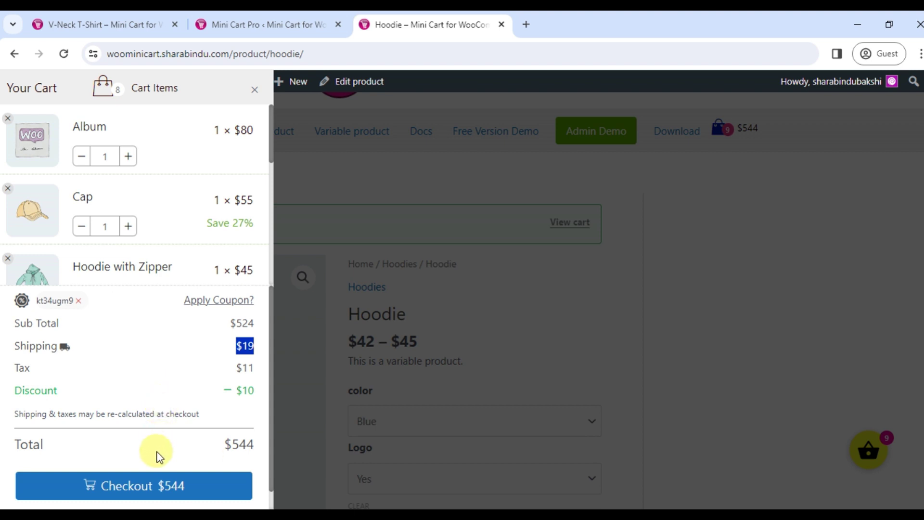
left_click(148, 487)
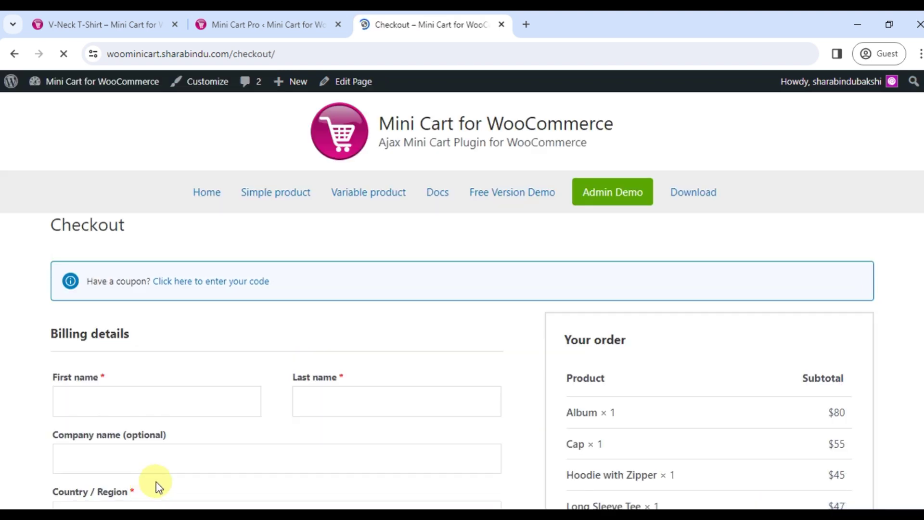
Open the Hoodie variable product and select color Blue with Logo Yes
scroll(916, 393, "down", 4)
scroll(917, 392, "down", 6)
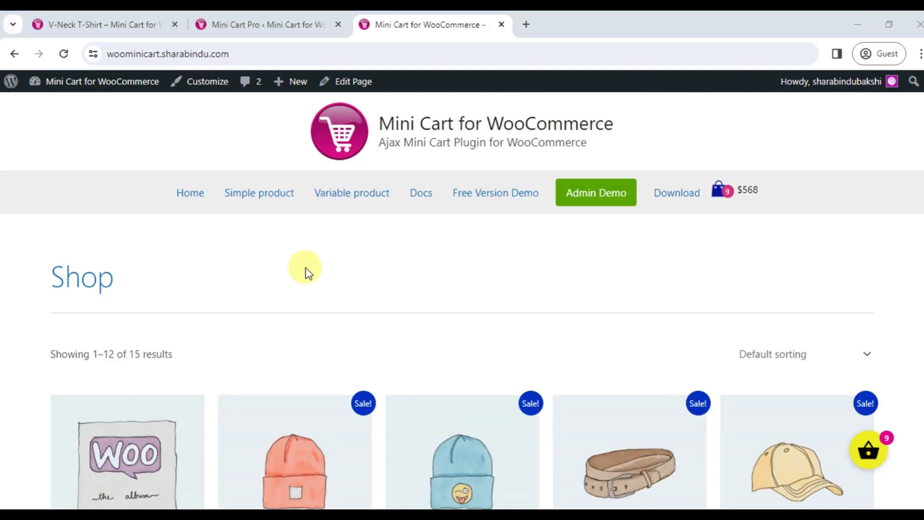
left_click(353, 192)
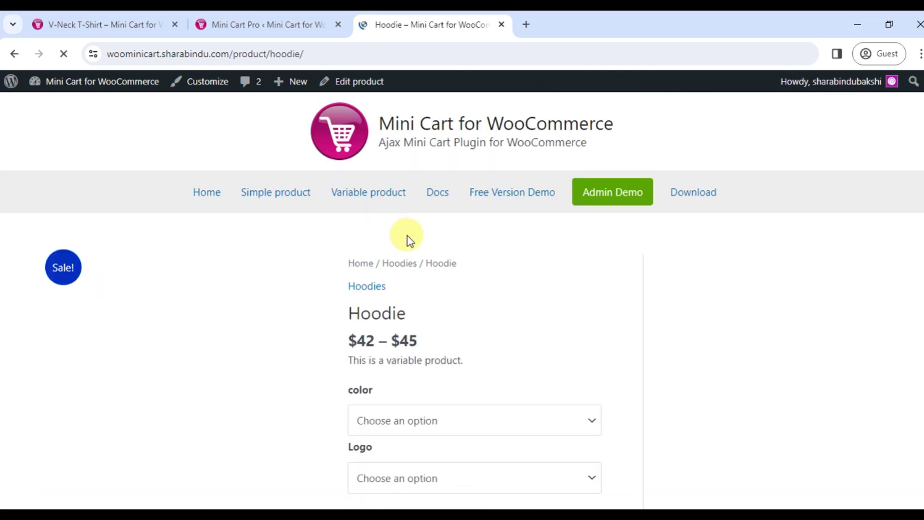
scroll(409, 238, "down", 4)
left_click(436, 224)
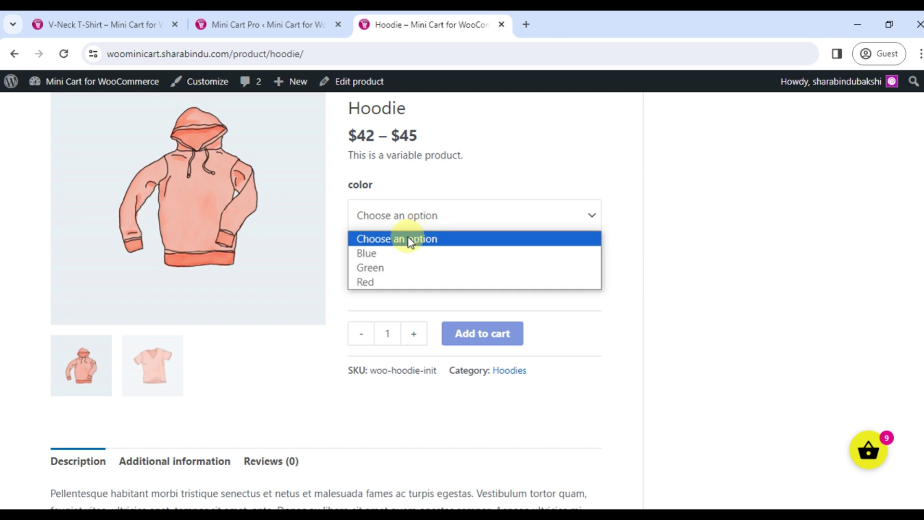
left_click(392, 253)
left_click(383, 273)
left_click(372, 309)
Add the blue Hoodie with logo to the cart (10 items, $614) and close the side cart
scroll(374, 313, "down", 5)
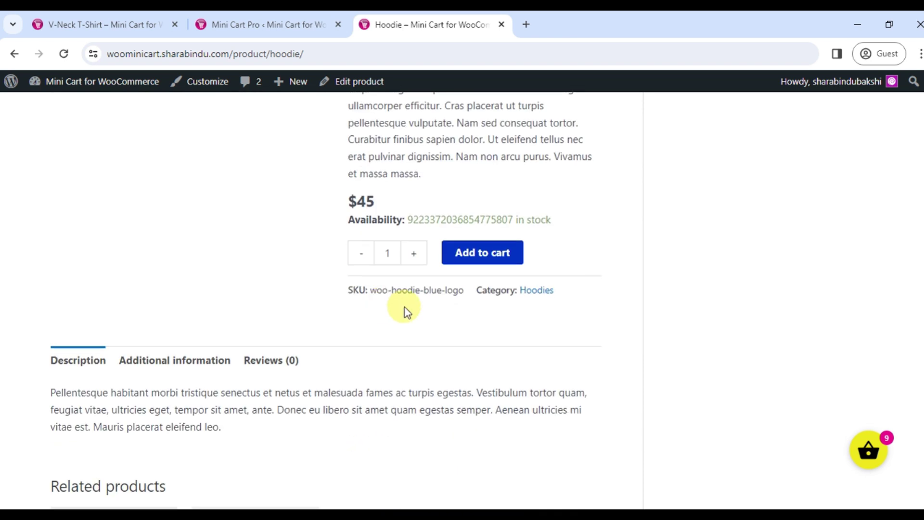
left_click(463, 251)
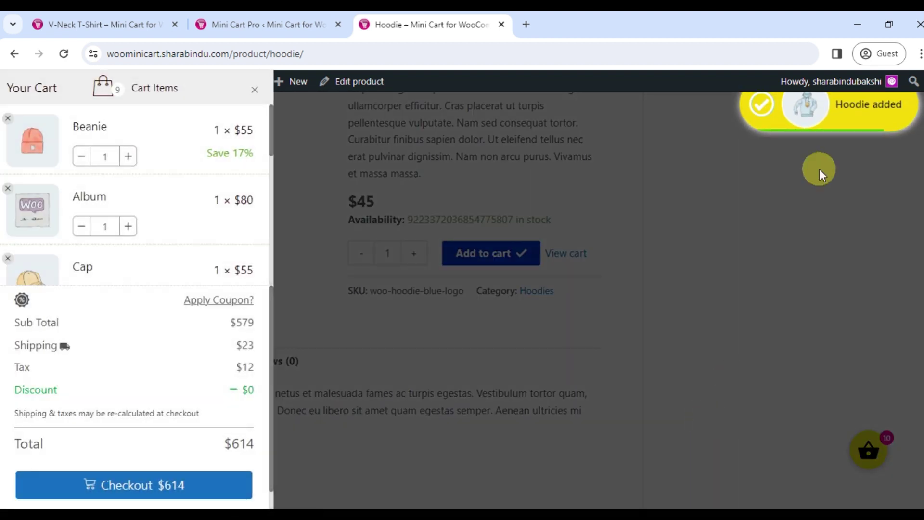
scroll(55, 233, "down", 10)
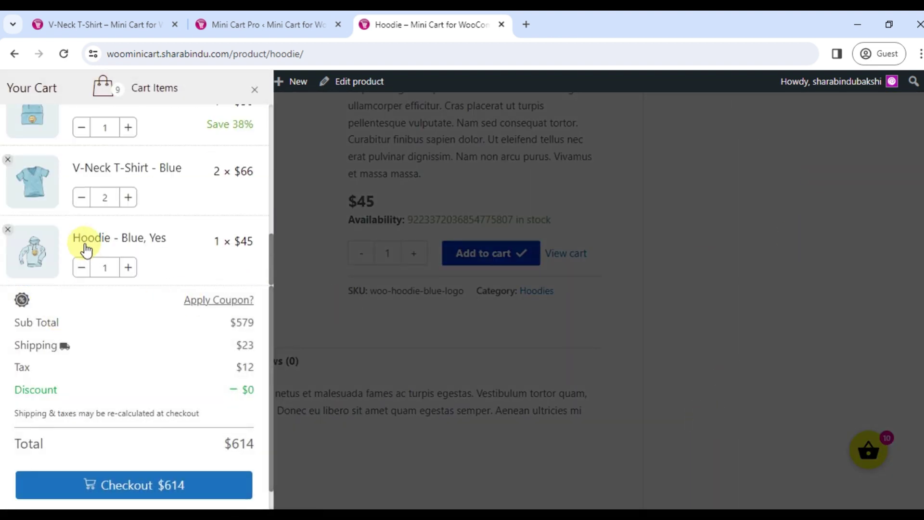
scroll(414, 290, "up", 8)
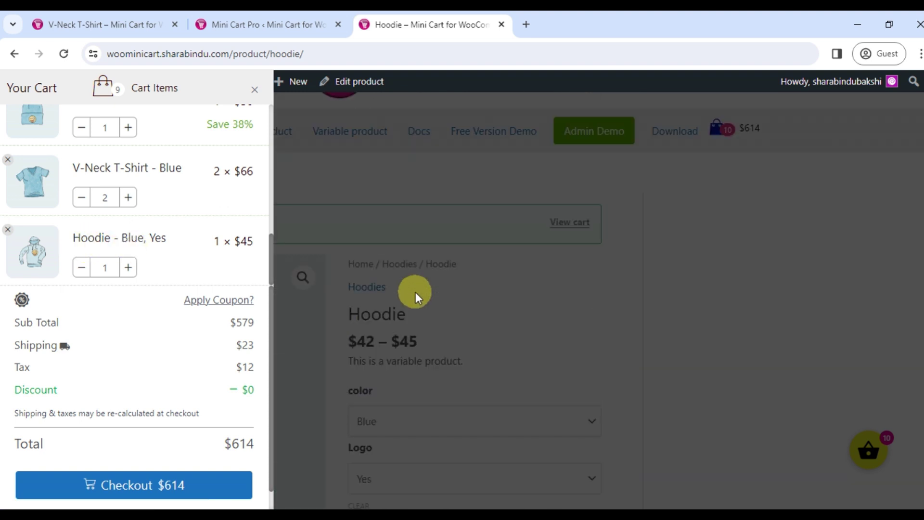
left_click(462, 287)
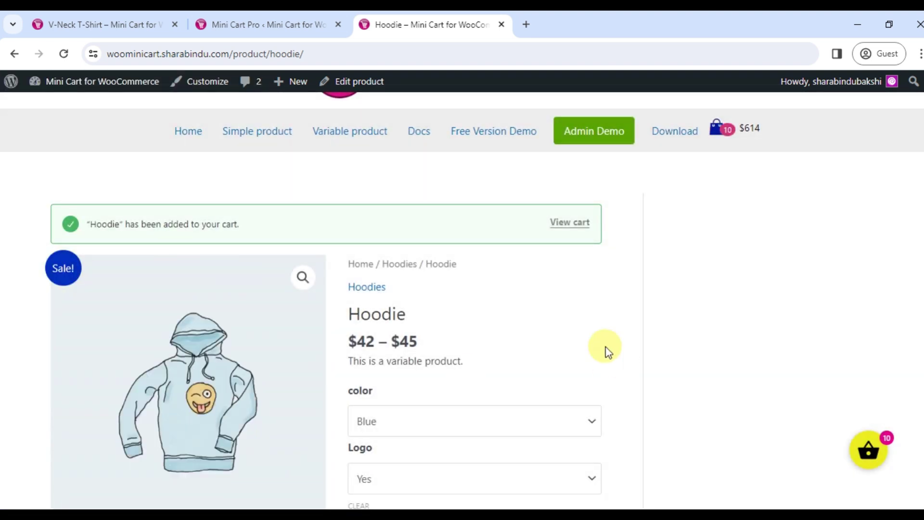
left_click_drag(275, 226, 99, 227)
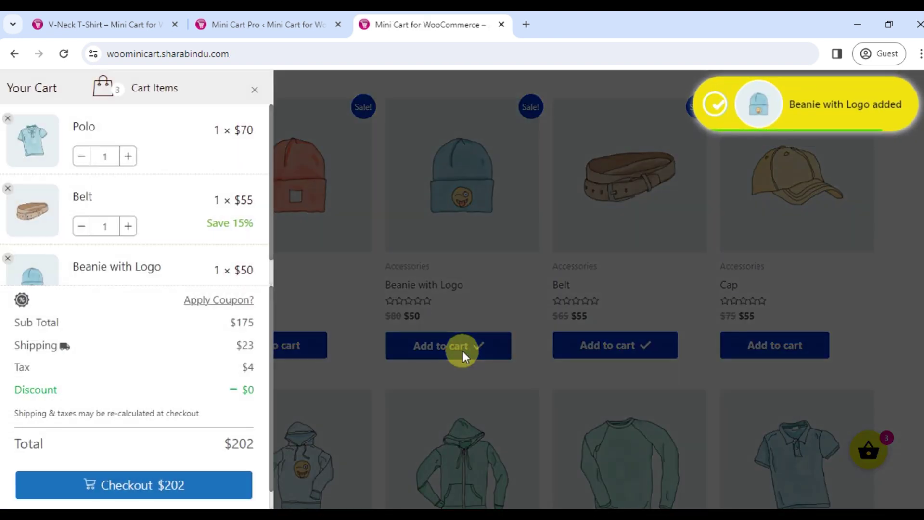
Remove the Polo, Beanie with Logo and Belt from the side cart, leaving it empty
left_click(7, 118)
left_click(7, 187)
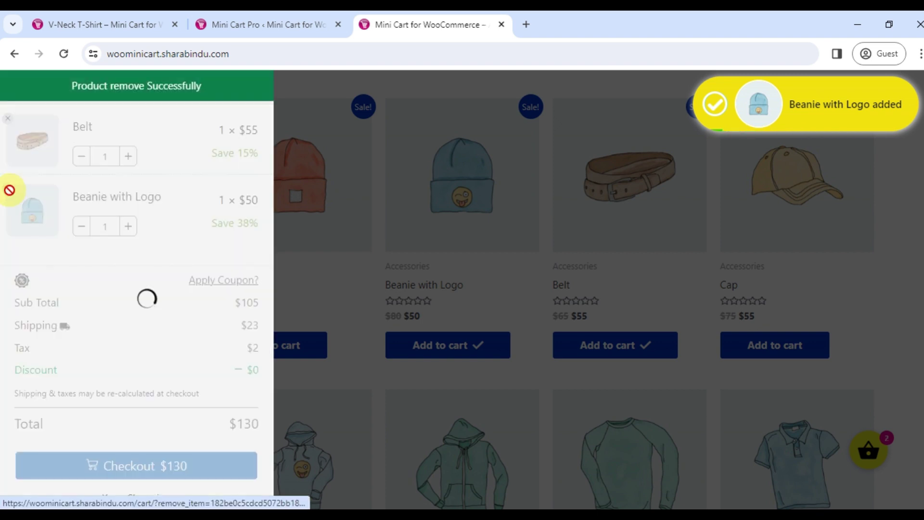
left_click(7, 118)
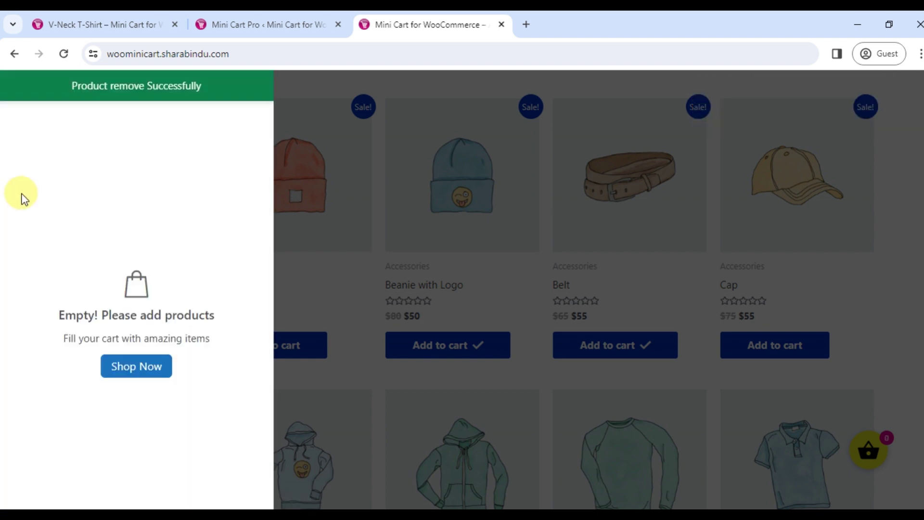
left_click_drag(53, 313, 140, 316)
left_click(234, 430)
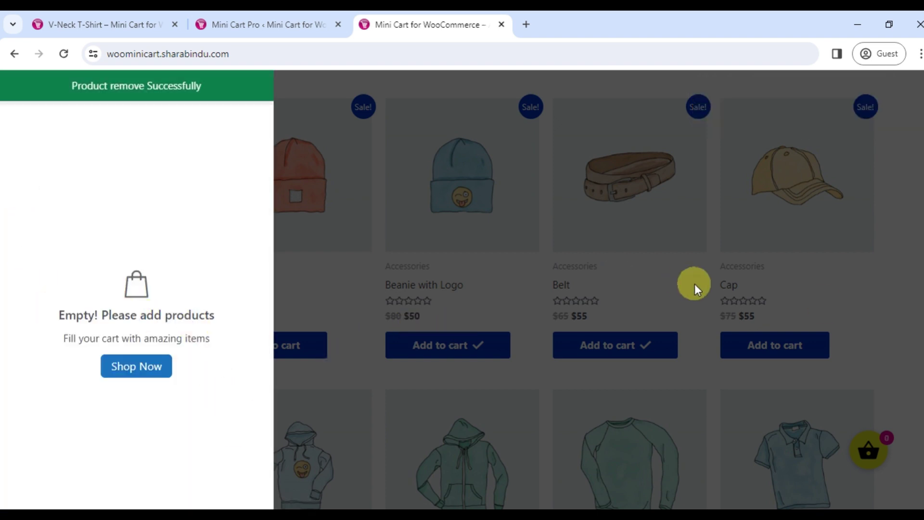